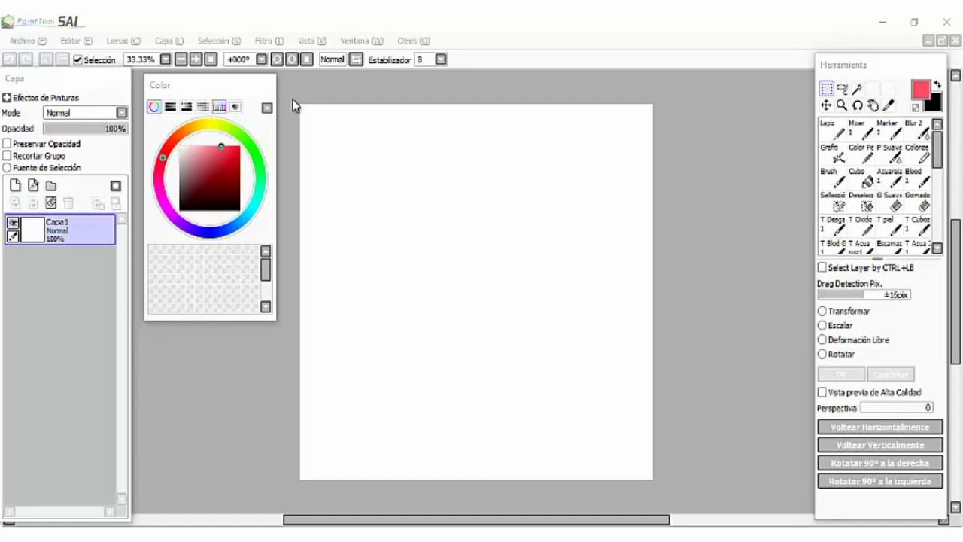
Hide the colour swatches and set the stroke stabilizer to 0.
{"action": "left_click", "coordinate": [219, 107]}
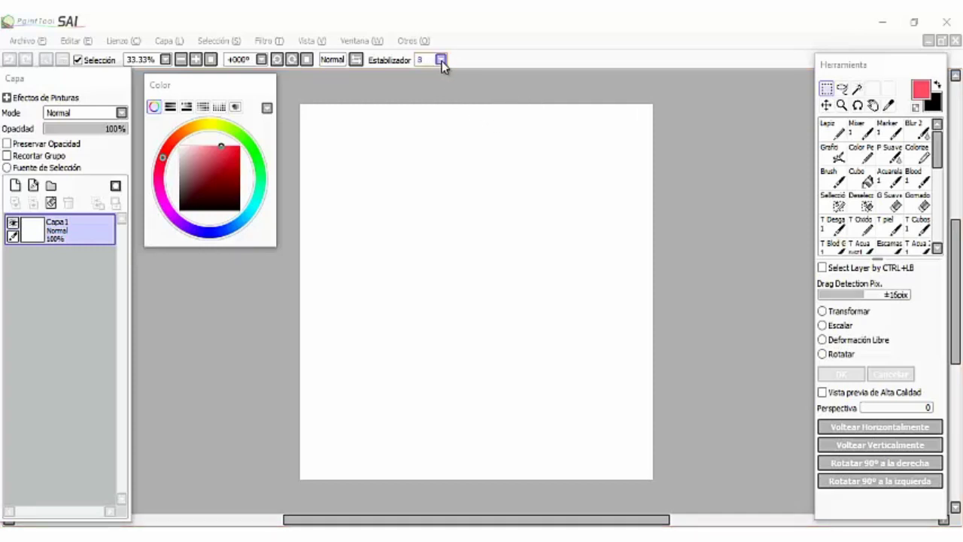
{"action": "left_click", "coordinate": [440, 59]}
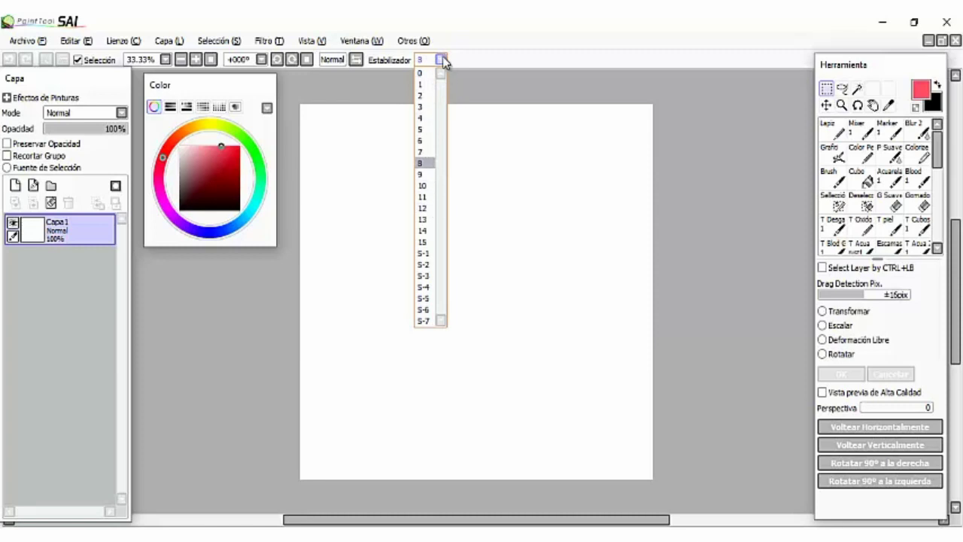
{"action": "left_click", "coordinate": [441, 59]}
{"action": "left_click", "coordinate": [427, 63]}
{"action": "left_click", "coordinate": [428, 73]}
Draw several long, loose red strokes across the blank canvas with the Lapiz brush at size 6.
{"action": "left_click", "coordinate": [831, 130]}
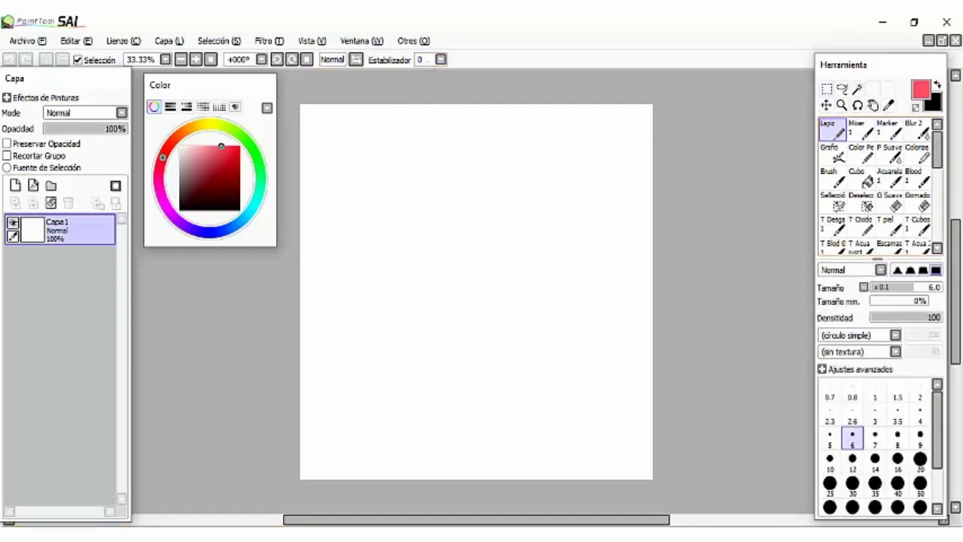
{"action": "left_click_drag", "start_coordinate": [531, 135], "coordinate": [420, 350]}
{"action": "mouse_move", "coordinate": [410, 190]}
{"action": "left_mouse_down"}
{"action": "mouse_move", "coordinate": [521, 247]}
{"action": "mouse_move", "coordinate": [545, 384]}
{"action": "left_mouse_up"}
{"action": "left_click_drag", "start_coordinate": [547, 181], "coordinate": [352, 301]}
{"action": "left_click_drag", "start_coordinate": [440, 163], "coordinate": [576, 304]}
{"action": "left_click_drag", "start_coordinate": [494, 353], "coordinate": [562, 370]}
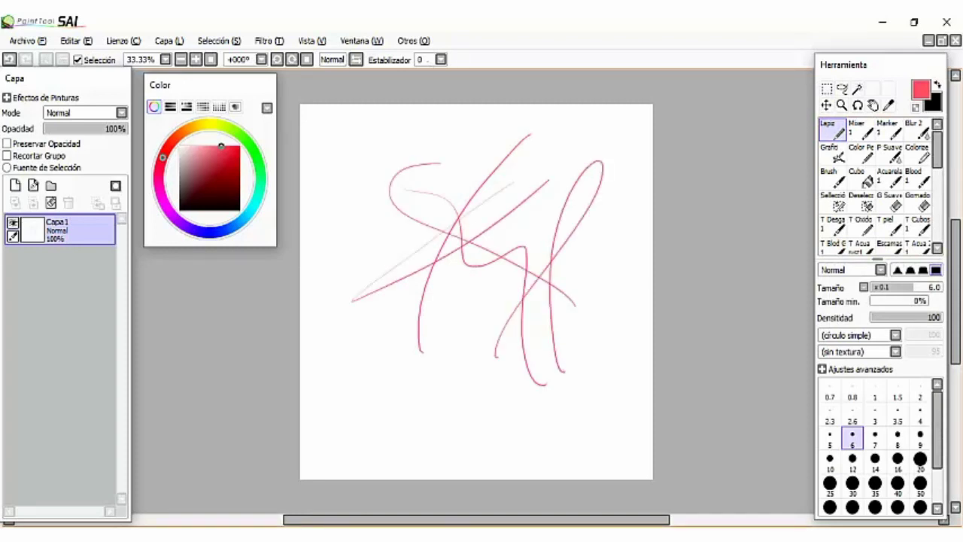
Set the brush size to 10 and add overlapping thicker red strokes in the middle of the scribble.
{"action": "left_click", "coordinate": [195, 60]}
{"action": "left_click", "coordinate": [195, 60]}
{"action": "left_click", "coordinate": [830, 461]}
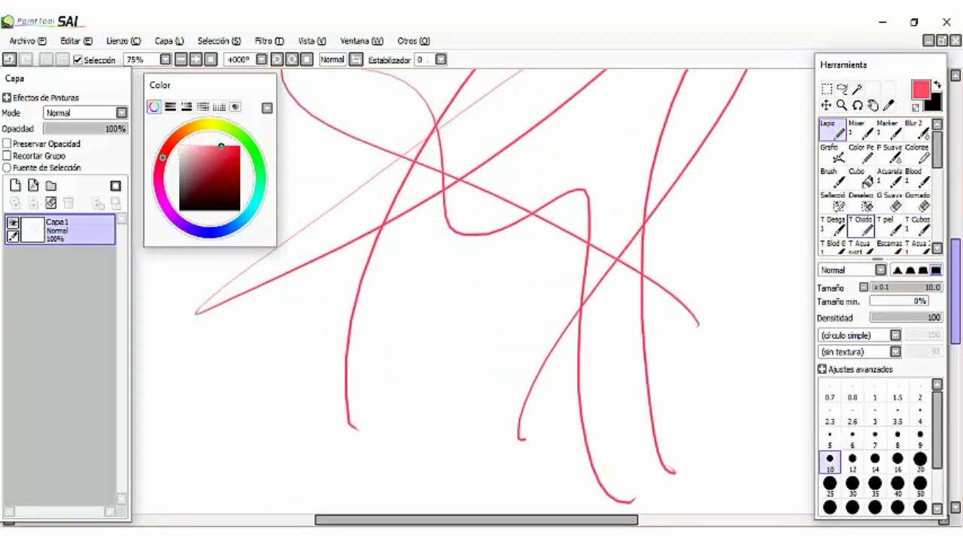
{"action": "left_click_drag", "start_coordinate": [526, 155], "coordinate": [500, 242]}
{"action": "left_click_drag", "start_coordinate": [558, 212], "coordinate": [523, 375]}
{"action": "left_click_drag", "start_coordinate": [350, 250], "coordinate": [526, 121]}
{"action": "left_click_drag", "start_coordinate": [380, 233], "coordinate": [557, 136]}
{"action": "left_click_drag", "start_coordinate": [624, 118], "coordinate": [503, 242]}
{"action": "left_click_drag", "start_coordinate": [362, 187], "coordinate": [481, 370]}
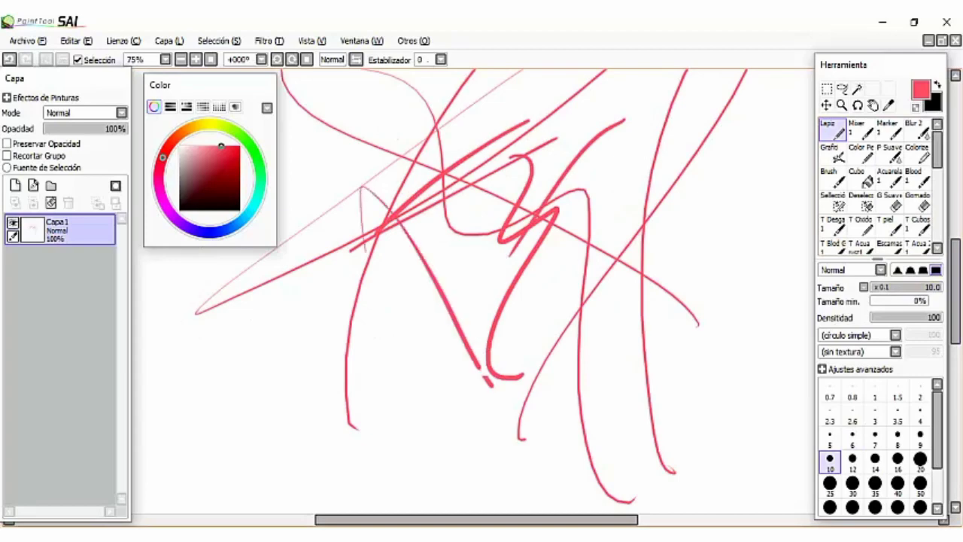
{"action": "left_click_drag", "start_coordinate": [413, 245], "coordinate": [533, 426]}
{"action": "left_click_drag", "start_coordinate": [360, 336], "coordinate": [420, 249]}
{"action": "left_click_drag", "start_coordinate": [473, 264], "coordinate": [349, 414]}
{"action": "left_click_drag", "start_coordinate": [402, 316], "coordinate": [349, 422]}
Examine the line quality and stroke ends of the unstabilized red strokes at close range and at normal size.
{"action": "left_click", "coordinate": [180, 59]}
{"action": "left_click", "coordinate": [195, 59]}
{"action": "left_click", "coordinate": [195, 60]}
{"action": "left_click", "coordinate": [196, 60]}
{"action": "left_click", "coordinate": [196, 60]}
{"action": "left_click", "coordinate": [195, 59]}
{"action": "left_click", "coordinate": [195, 59]}
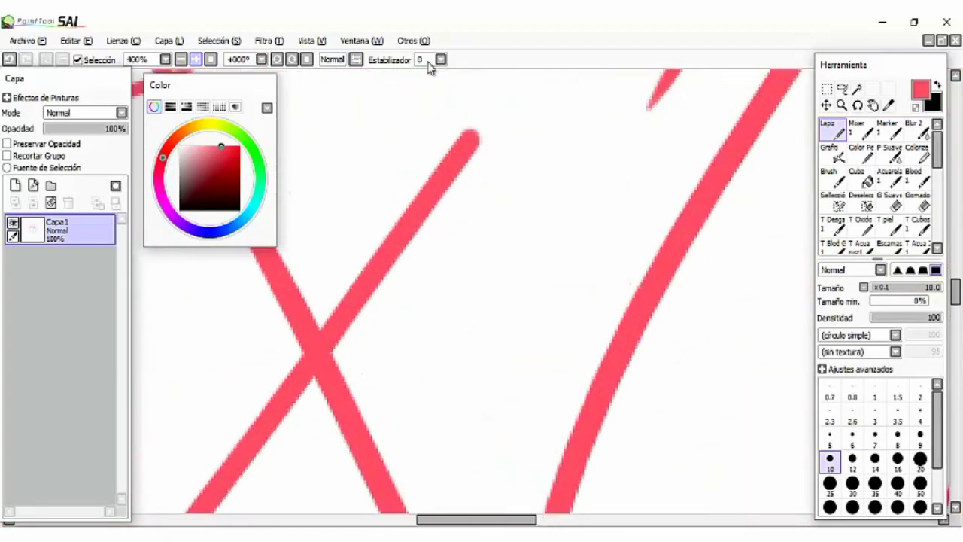
{"action": "left_click", "coordinate": [195, 60]}
{"action": "left_click", "coordinate": [180, 59]}
{"action": "left_click", "coordinate": [181, 59]}
{"action": "left_click", "coordinate": [180, 60]}
{"action": "left_click", "coordinate": [181, 59]}
{"action": "left_click", "coordinate": [181, 59]}
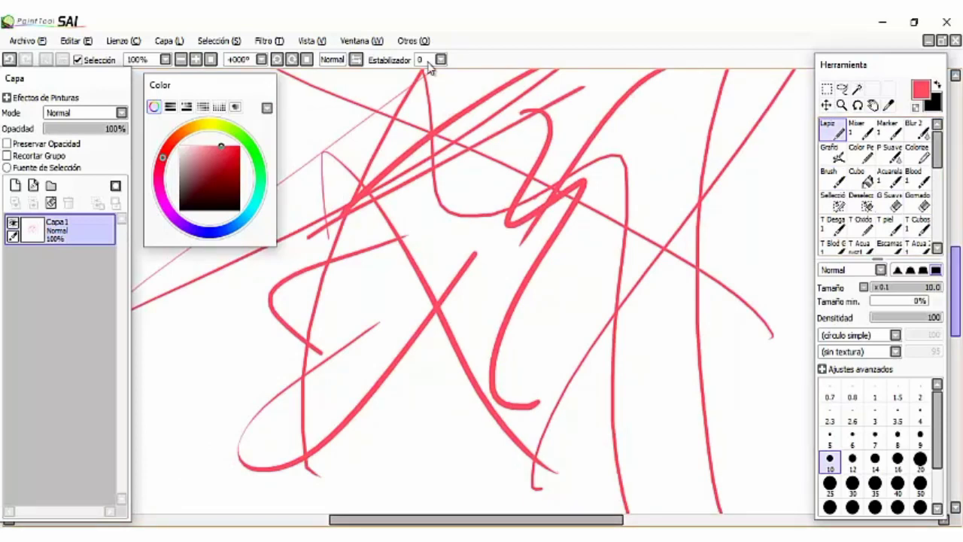
{"action": "key", "text": "Up"}
{"action": "scroll", "coordinate": [428, 67], "scroll_direction": "up", "scroll_amount": 3}
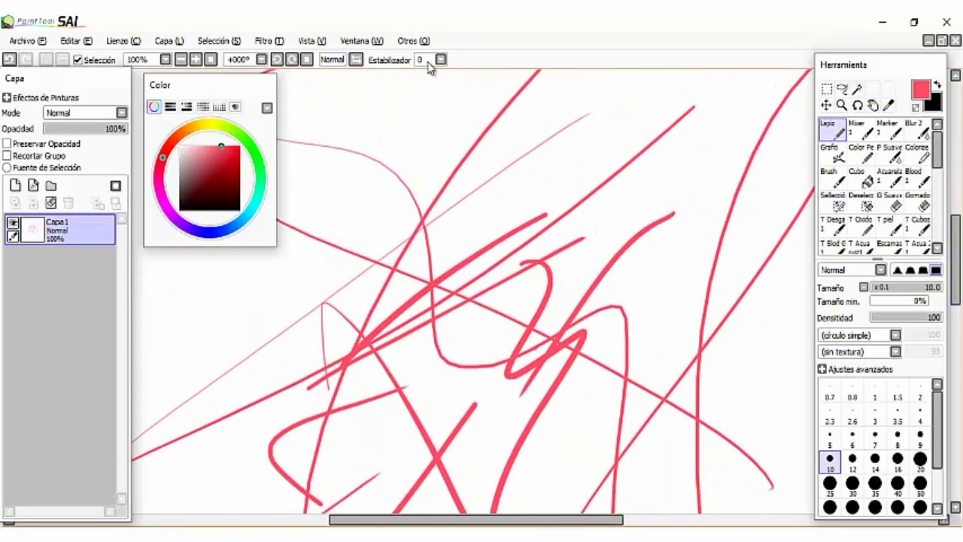
Set the stroke stabilizer to 8 and the brush colour to bright green.
{"action": "left_click", "coordinate": [428, 63]}
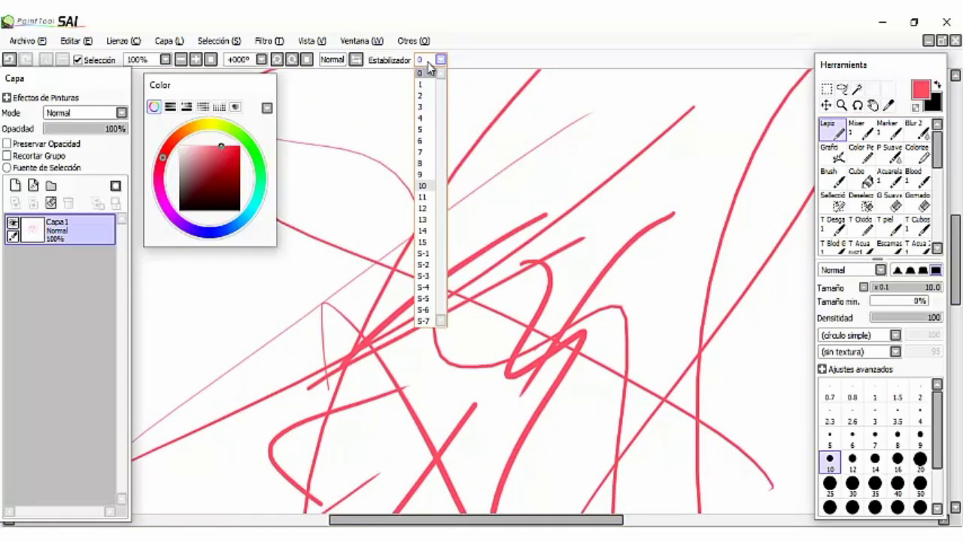
{"action": "left_click", "coordinate": [421, 163]}
{"action": "left_click", "coordinate": [246, 140]}
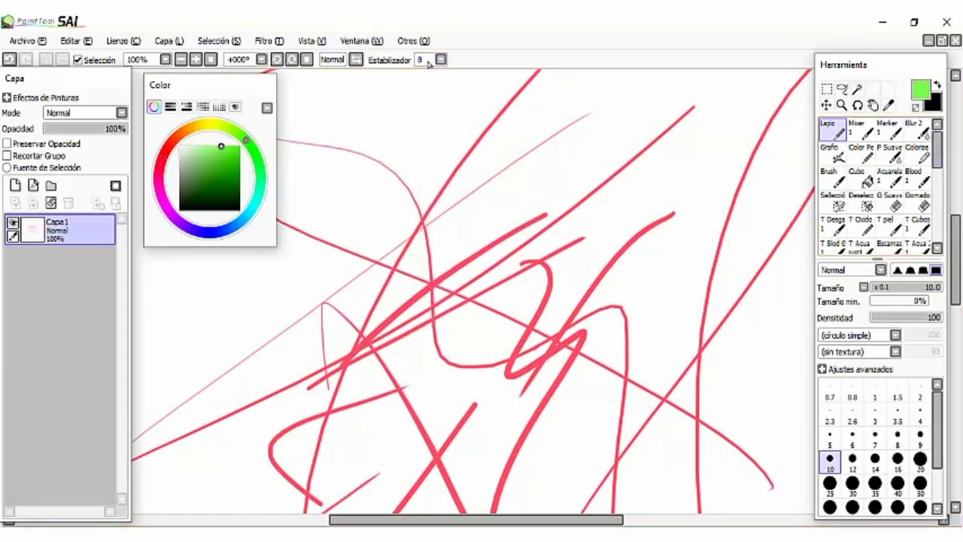
{"action": "left_click", "coordinate": [240, 145]}
Draw a series of wavy and diagonal green strokes over the red scribble.
{"action": "mouse_move", "coordinate": [475, 96]}
{"action": "left_mouse_down"}
{"action": "mouse_move", "coordinate": [462, 109]}
{"action": "mouse_move", "coordinate": [393, 391]}
{"action": "left_mouse_up"}
{"action": "mouse_move", "coordinate": [455, 248]}
{"action": "left_mouse_down"}
{"action": "mouse_move", "coordinate": [587, 132]}
{"action": "mouse_move", "coordinate": [527, 223]}
{"action": "left_mouse_up"}
{"action": "left_click", "coordinate": [196, 59]}
{"action": "mouse_move", "coordinate": [531, 128]}
{"action": "left_mouse_down"}
{"action": "mouse_move", "coordinate": [516, 303]}
{"action": "mouse_move", "coordinate": [549, 401]}
{"action": "left_mouse_up"}
{"action": "left_click_drag", "start_coordinate": [450, 333], "coordinate": [651, 189]}
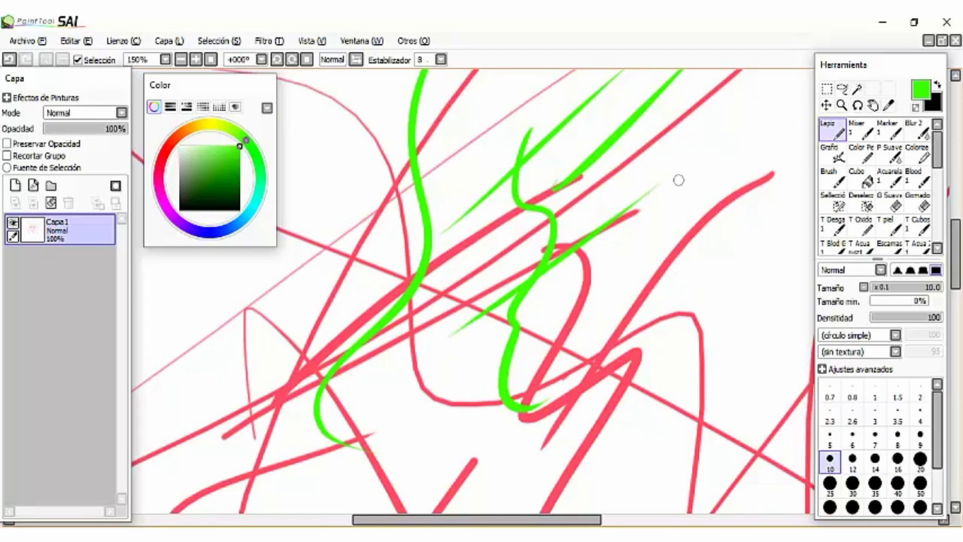
{"action": "left_click_drag", "start_coordinate": [611, 274], "coordinate": [731, 161]}
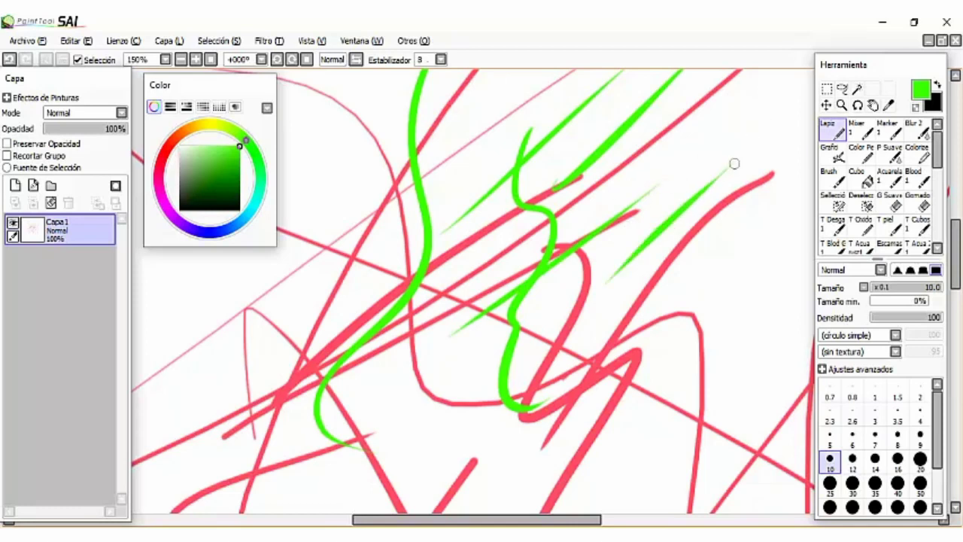
{"action": "left_click_drag", "start_coordinate": [606, 256], "coordinate": [725, 146]}
{"action": "mouse_move", "coordinate": [771, 181]}
{"action": "left_mouse_down"}
{"action": "mouse_move", "coordinate": [685, 297]}
{"action": "mouse_move", "coordinate": [649, 461]}
{"action": "left_mouse_up"}
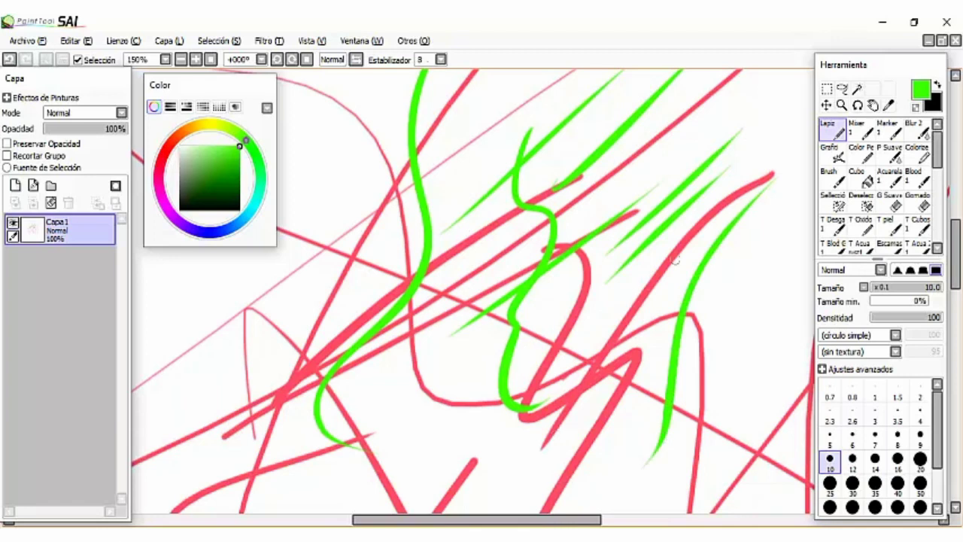
{"action": "left_click_drag", "start_coordinate": [717, 194], "coordinate": [488, 380]}
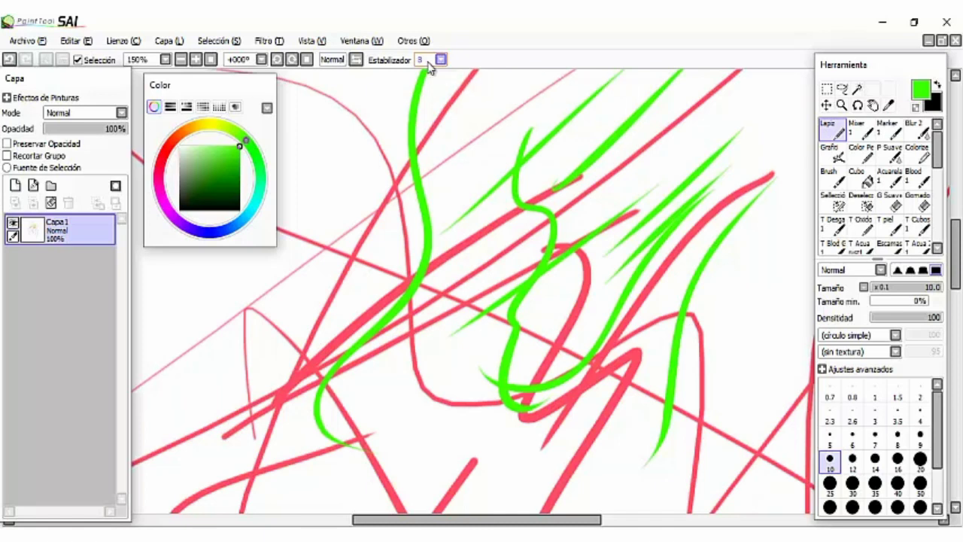
Set the stroke stabilizer to 15 and the brush colour to bright blue.
{"action": "left_click", "coordinate": [427, 64]}
{"action": "left_click", "coordinate": [422, 241]}
{"action": "left_click", "coordinate": [180, 59]}
{"action": "key", "text": "minus"}
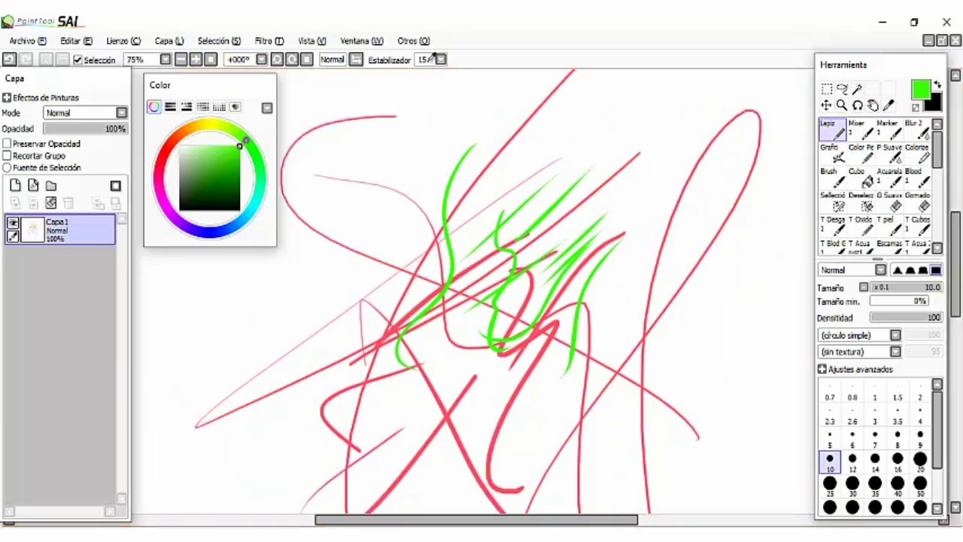
{"action": "left_click", "coordinate": [235, 225]}
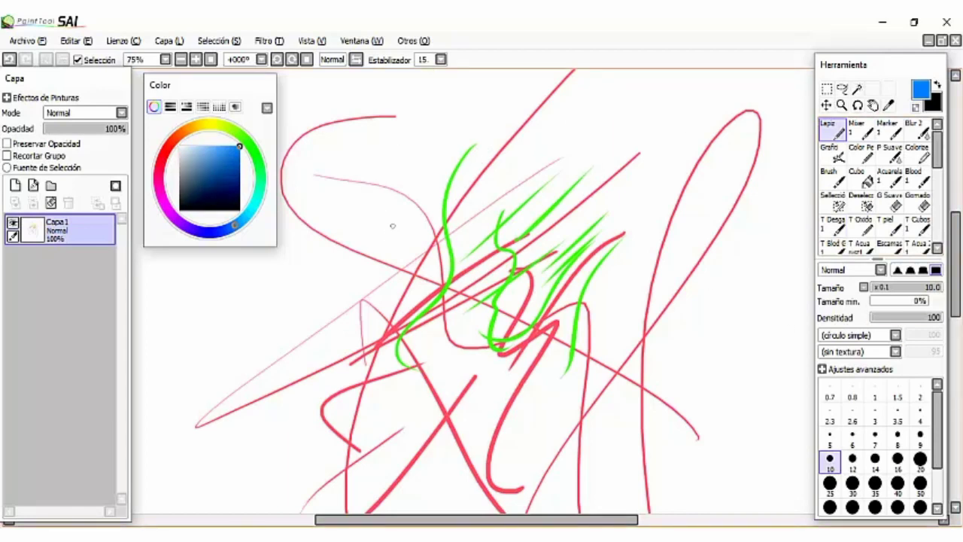
Draw one S-shaped blue stroke and several long curved and diagonal blue strokes across the scribble.
{"action": "mouse_move", "coordinate": [391, 216]}
{"action": "left_mouse_down"}
{"action": "mouse_move", "coordinate": [367, 383]}
{"action": "mouse_move", "coordinate": [429, 432]}
{"action": "left_mouse_up"}
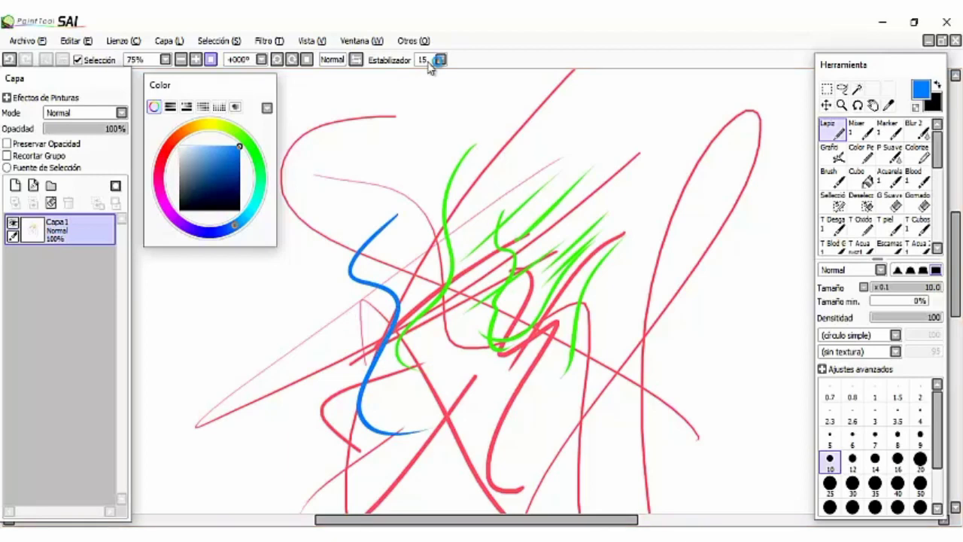
{"action": "key", "text": "ctrl+plus"}
{"action": "left_click_drag", "start_coordinate": [416, 115], "coordinate": [411, 328]}
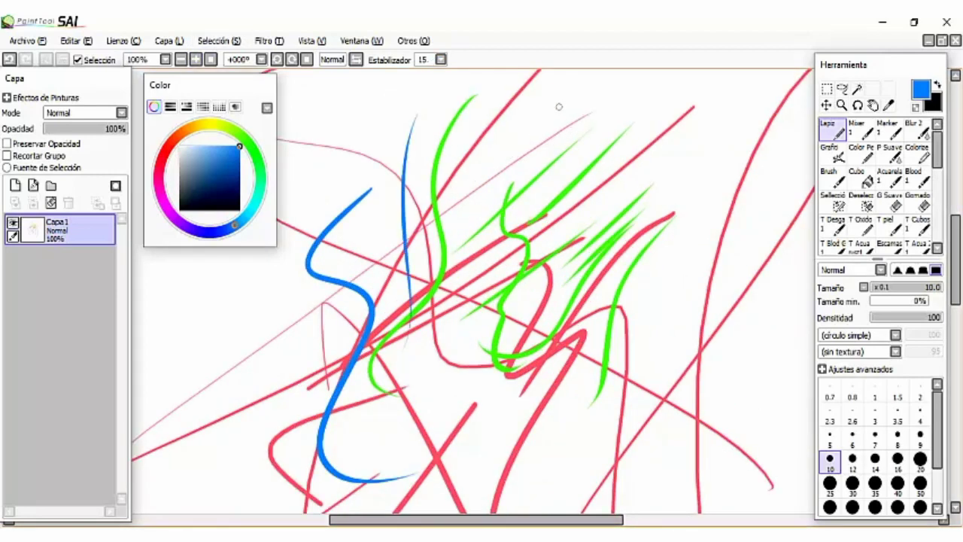
{"action": "left_click_drag", "start_coordinate": [557, 108], "coordinate": [412, 223]}
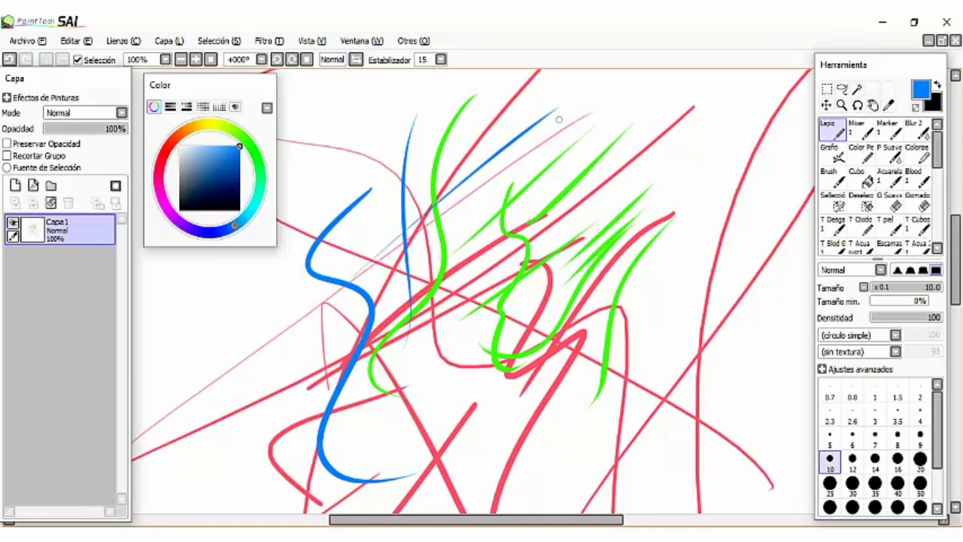
{"action": "left_click_drag", "start_coordinate": [758, 100], "coordinate": [720, 376]}
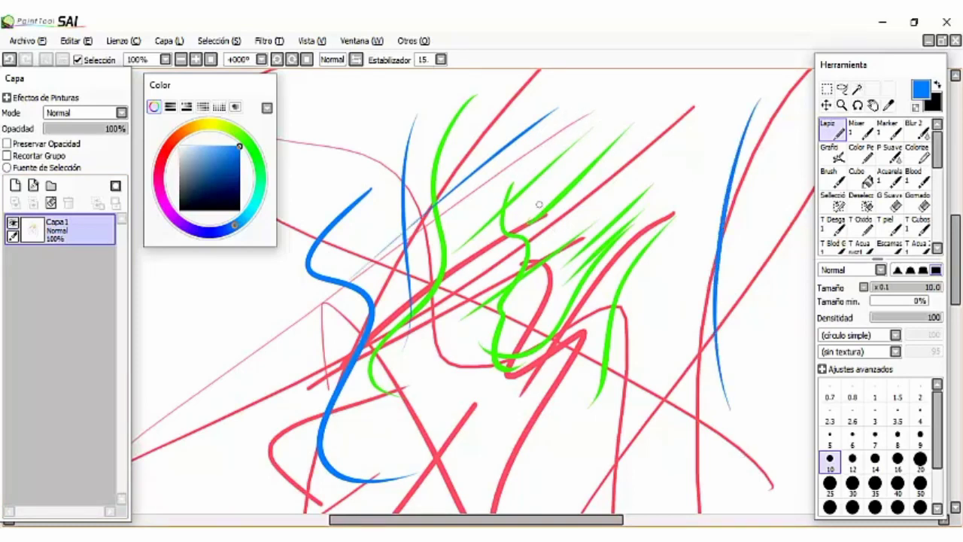
{"action": "left_click_drag", "start_coordinate": [171, 382], "coordinate": [387, 235]}
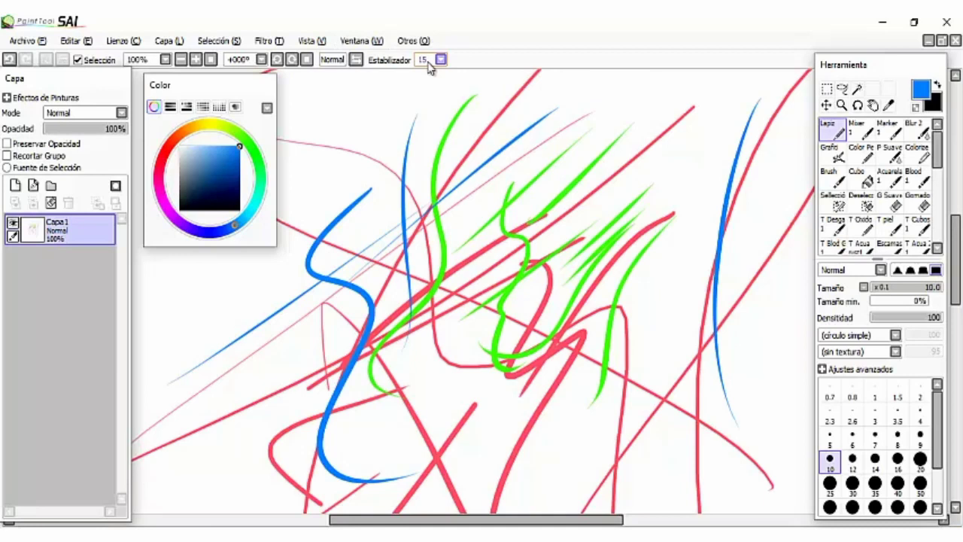
Set the stroke stabilizer to 8 and add three more blue strokes beside the S-shaped blue line.
{"action": "left_click", "coordinate": [429, 62]}
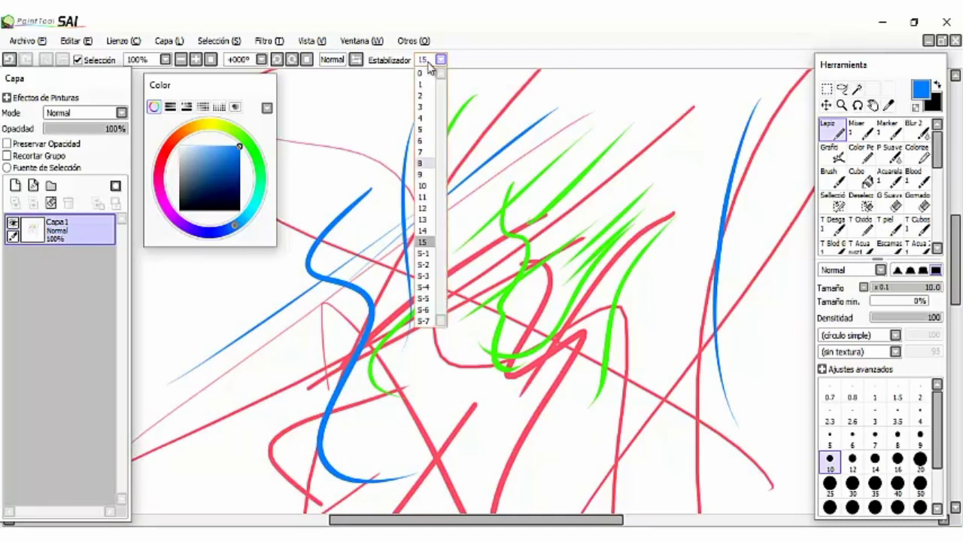
{"action": "left_click", "coordinate": [425, 162]}
{"action": "left_click_drag", "start_coordinate": [309, 182], "coordinate": [397, 110]}
{"action": "mouse_move", "coordinate": [397, 109]}
{"action": "left_mouse_down"}
{"action": "mouse_move", "coordinate": [380, 311]}
{"action": "mouse_move", "coordinate": [409, 363]}
{"action": "left_mouse_up"}
{"action": "left_click_drag", "start_coordinate": [367, 225], "coordinate": [259, 514]}
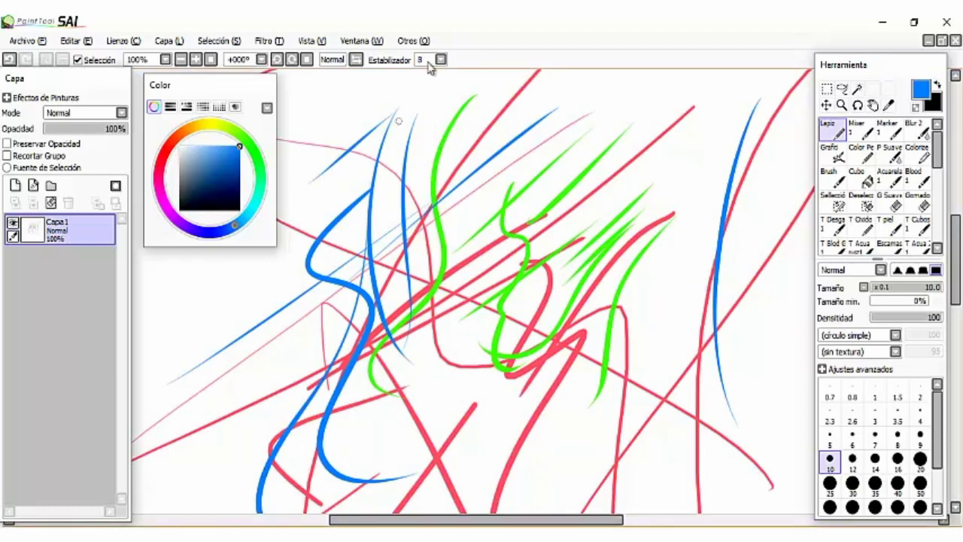
Clear all the test strokes from Capa1.
{"action": "key", "text": "ctrl+plus"}
{"action": "key", "text": "ctrl+plus"}
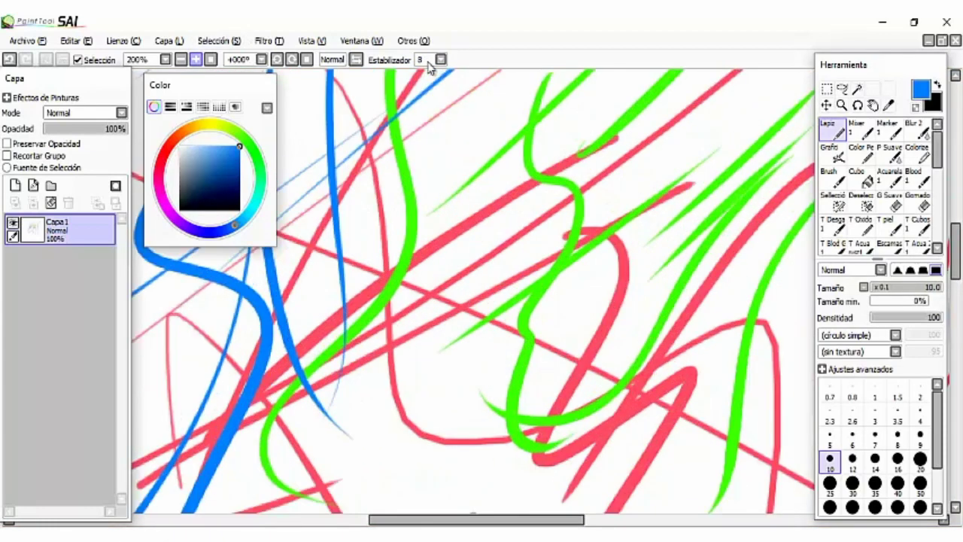
{"action": "key", "text": "ctrl+minus"}
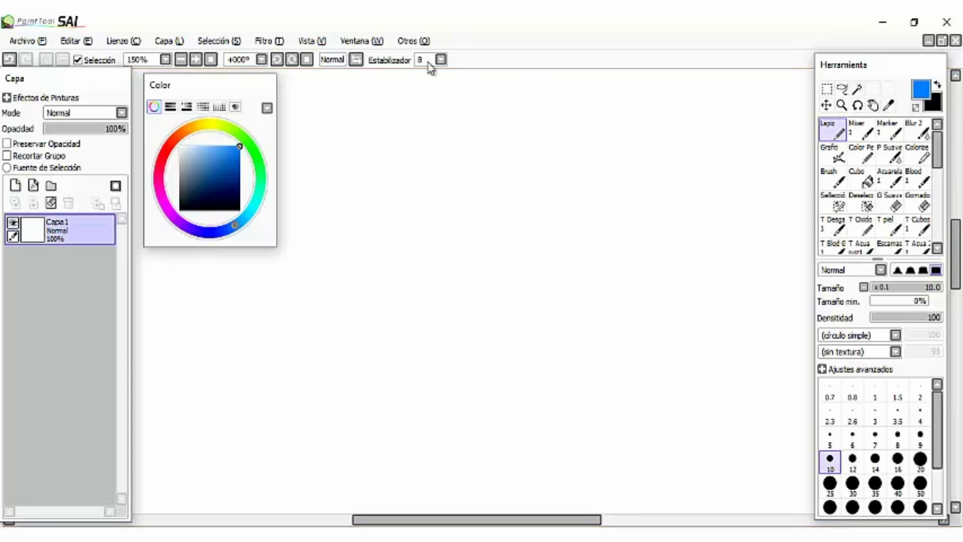
{"action": "key", "text": "ctrl+minus"}
Draw a large round head outline in black with a curved inner line along its left side.
{"action": "left_click", "coordinate": [179, 209]}
{"action": "key", "text": "ctrl+minus"}
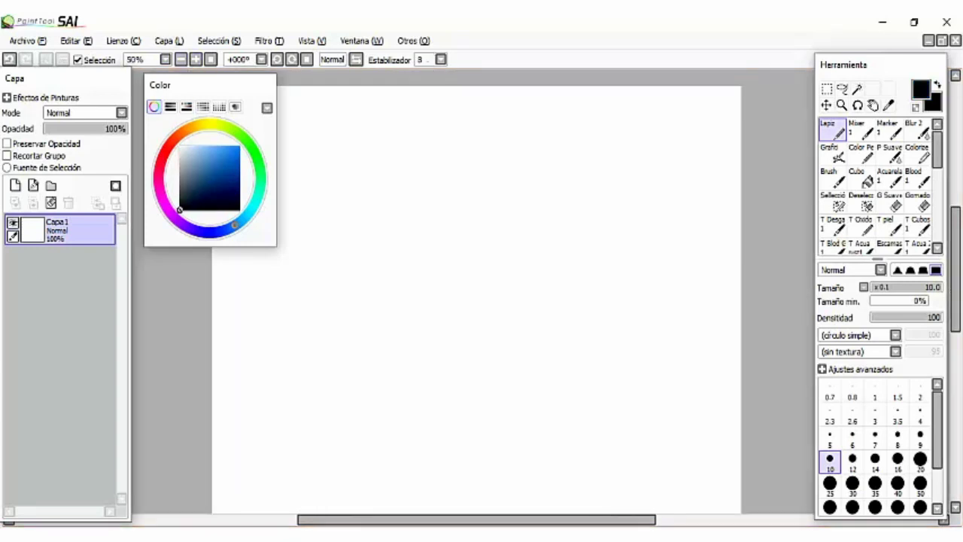
{"action": "mouse_move", "coordinate": [517, 285]}
{"action": "left_mouse_down"}
{"action": "mouse_move", "coordinate": [388, 300]}
{"action": "mouse_move", "coordinate": [453, 176]}
{"action": "mouse_move", "coordinate": [414, 219]}
{"action": "mouse_move", "coordinate": [434, 205]}
{"action": "mouse_move", "coordinate": [418, 222]}
{"action": "mouse_move", "coordinate": [448, 222]}
{"action": "left_mouse_up"}
{"action": "scroll", "coordinate": [432, 200], "scroll_direction": "down", "scroll_amount": 2}
Draw two dark, slanted eyes inside the head outline on Capa1.
{"action": "mouse_move", "coordinate": [540, 210]}
{"action": "left_mouse_down"}
{"action": "mouse_move", "coordinate": [566, 200]}
{"action": "mouse_move", "coordinate": [543, 220]}
{"action": "mouse_move", "coordinate": [561, 212]}
{"action": "left_mouse_up"}
{"action": "left_click_drag", "start_coordinate": [414, 202], "coordinate": [457, 226]}
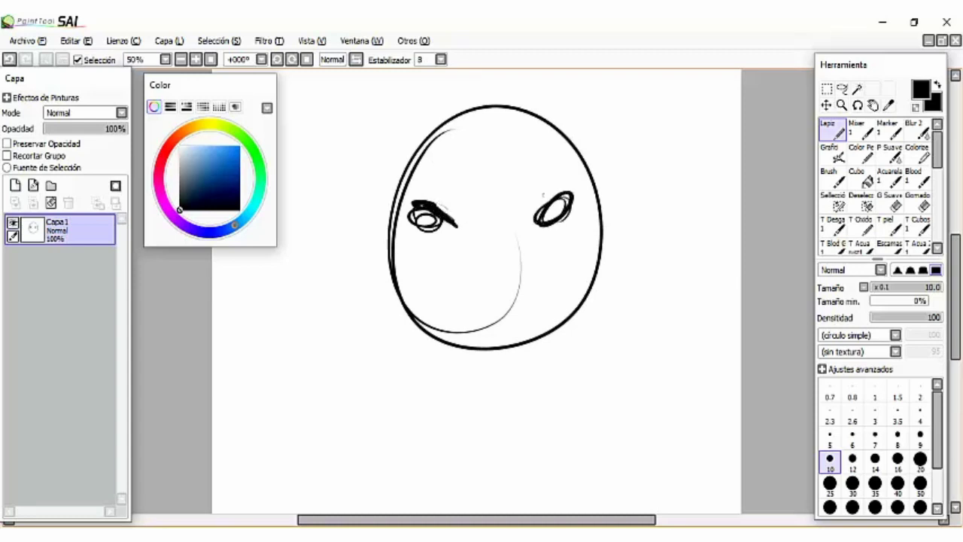
{"action": "left_click_drag", "start_coordinate": [522, 224], "coordinate": [562, 194]}
{"action": "mouse_move", "coordinate": [418, 212]}
{"action": "left_mouse_down"}
{"action": "mouse_move", "coordinate": [453, 225]}
{"action": "mouse_move", "coordinate": [436, 232]}
{"action": "left_mouse_up"}
{"action": "mouse_move", "coordinate": [530, 227]}
{"action": "left_mouse_down"}
{"action": "mouse_move", "coordinate": [581, 187]}
{"action": "mouse_move", "coordinate": [559, 233]}
{"action": "left_mouse_up"}
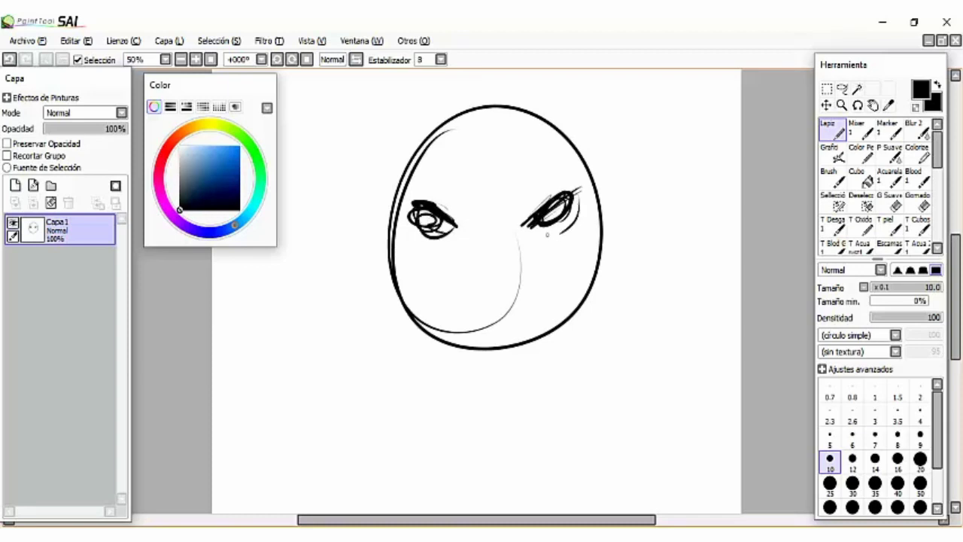
Undo the strokes of both eyes back to the plain head outline with its inner curve.
{"action": "key", "text": "ctrl+z"}
{"action": "key", "text": "ctrl+z"}
{"action": "key", "text": "ctrl+z"}
{"action": "key", "text": "ctrl+z"}
{"action": "key", "text": "ctrl+z"}
{"action": "key", "text": "ctrl+z"}
{"action": "key", "text": "ctrl+z"}
{"action": "key", "text": "ctrl+z"}
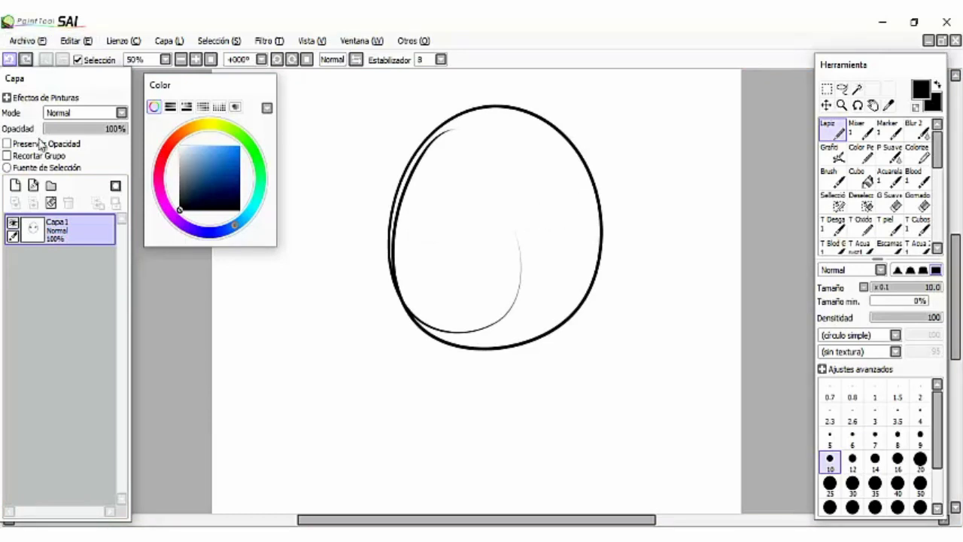
{"action": "key", "text": "ctrl+z"}
{"action": "key", "text": "ctrl+y"}
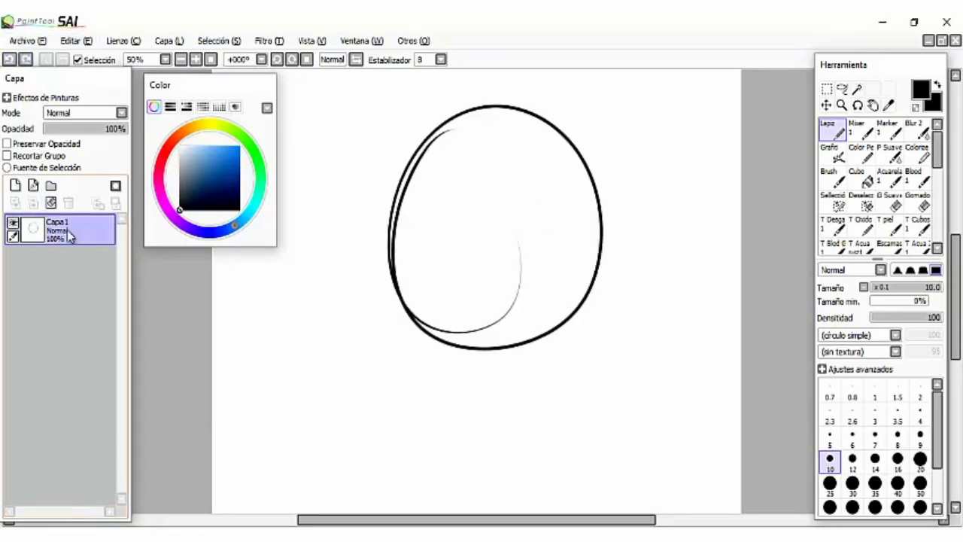
Draw a small black eye on the left of the head on a new layer, and duplicate that layer.
{"action": "left_click", "coordinate": [15, 185]}
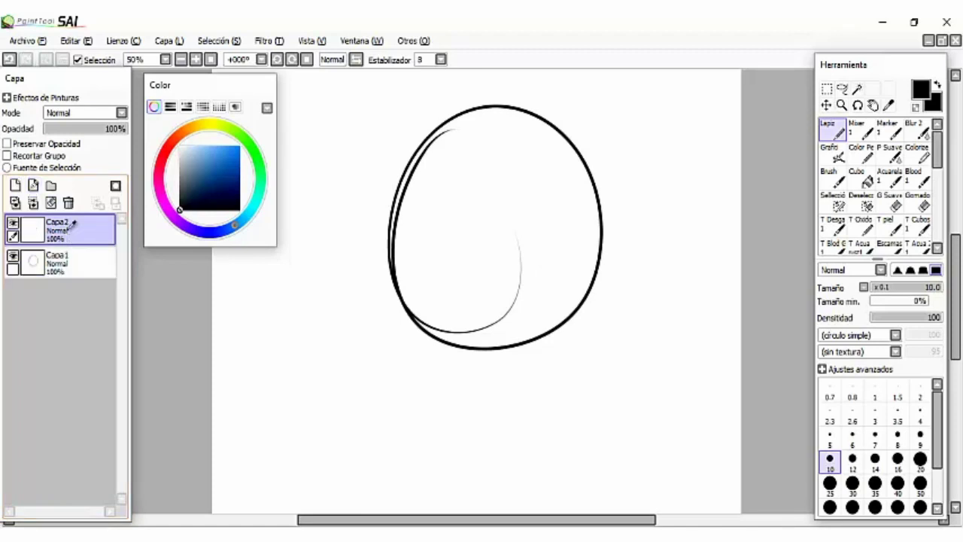
{"action": "mouse_move", "coordinate": [413, 205]}
{"action": "left_mouse_down"}
{"action": "mouse_move", "coordinate": [441, 211]}
{"action": "mouse_move", "coordinate": [428, 226]}
{"action": "mouse_move", "coordinate": [434, 219]}
{"action": "left_mouse_up"}
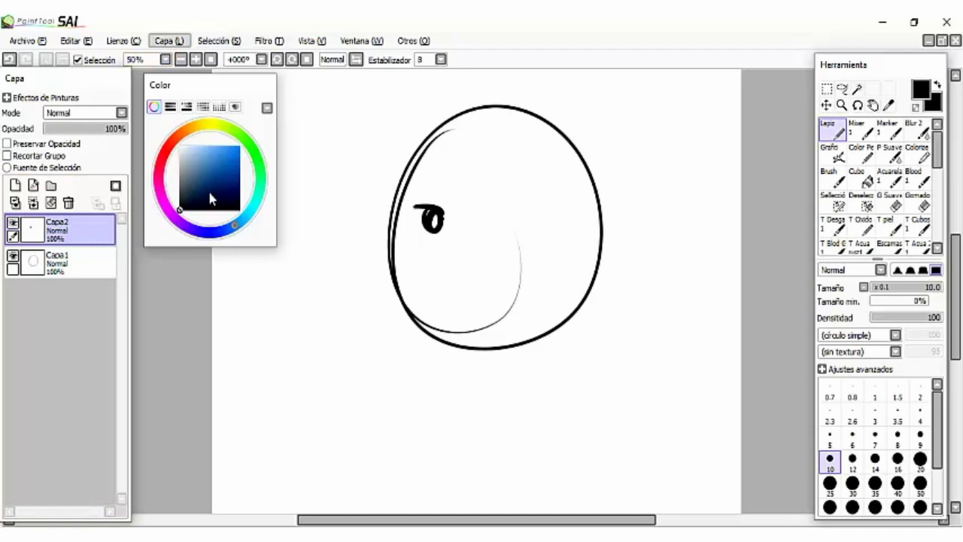
{"action": "left_click", "coordinate": [169, 40]}
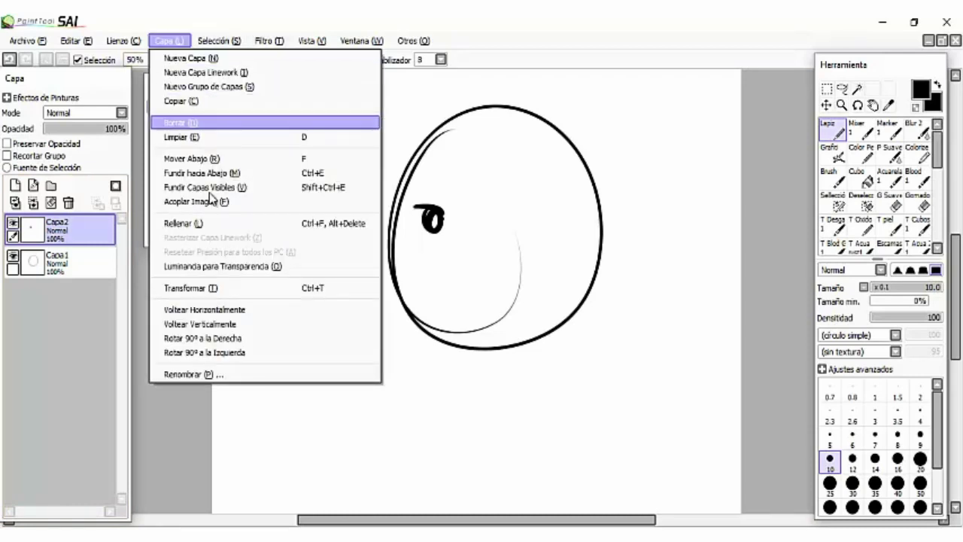
{"action": "left_click", "coordinate": [175, 101]}
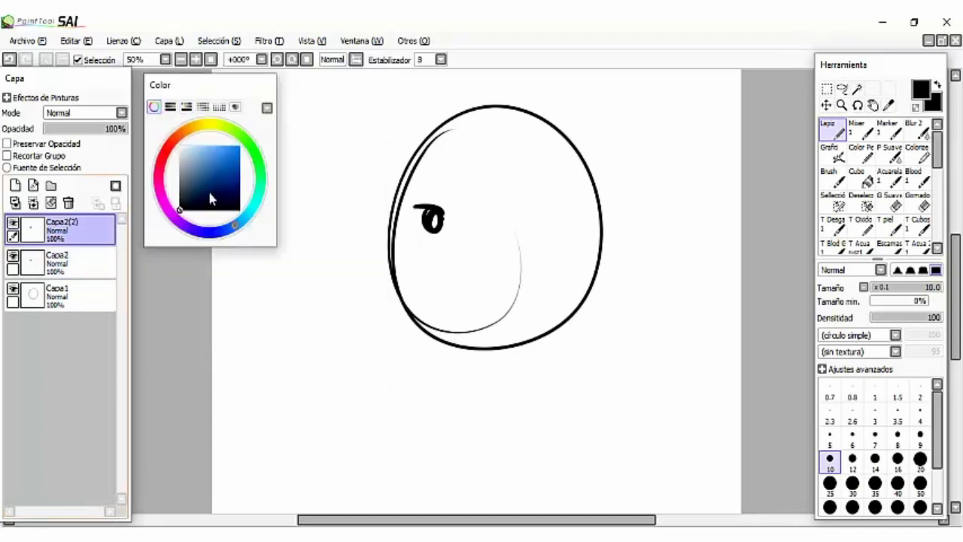
Select the duplicated eye on Capa2(2) and flip it horizontally with a free transform.
{"action": "left_click", "coordinate": [827, 88]}
{"action": "left_click_drag", "start_coordinate": [389, 150], "coordinate": [511, 285]}
{"action": "key", "text": "ctrl+t"}
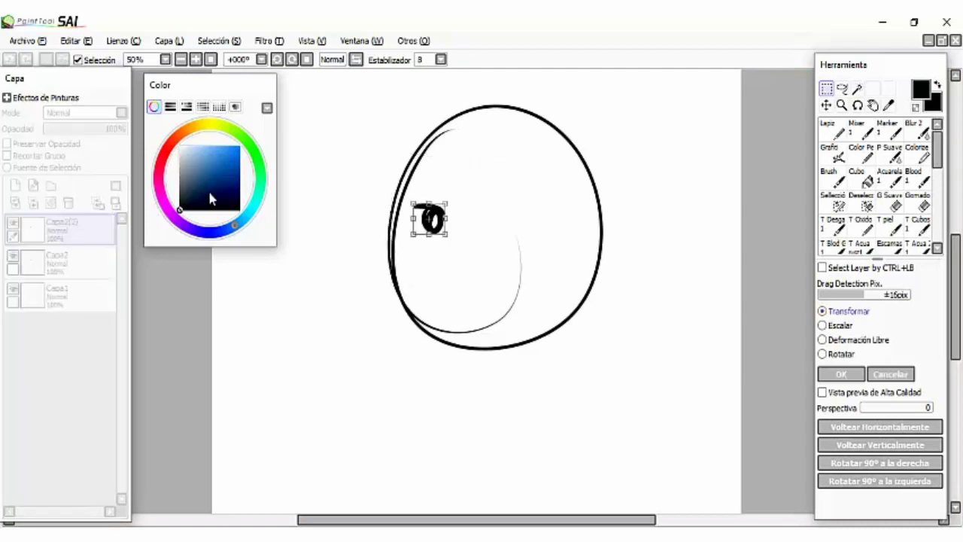
{"action": "left_click_drag", "start_coordinate": [413, 218], "coordinate": [476, 218]}
Move the mirrored eye to the right side of the face, apply the transform, and merge its layer down.
{"action": "key", "text": "Right"}
{"action": "key", "text": "Right"}
{"action": "key", "text": "Right"}
{"action": "key", "text": "Right"}
{"action": "key", "text": "Right"}
{"action": "key", "text": "Right"}
{"action": "key", "text": "Right"}
{"action": "key", "text": "Right"}
{"action": "key", "text": "Right"}
{"action": "key", "text": "Right"}
{"action": "key", "text": "Right"}
{"action": "key", "text": "Right"}
{"action": "key", "text": "Right"}
{"action": "key", "text": "Right"}
{"action": "key", "text": "Right"}
{"action": "key", "text": "Right"}
{"action": "key", "text": "Right"}
{"action": "key", "text": "Right"}
{"action": "key", "text": "Right"}
{"action": "key", "text": "Right"}
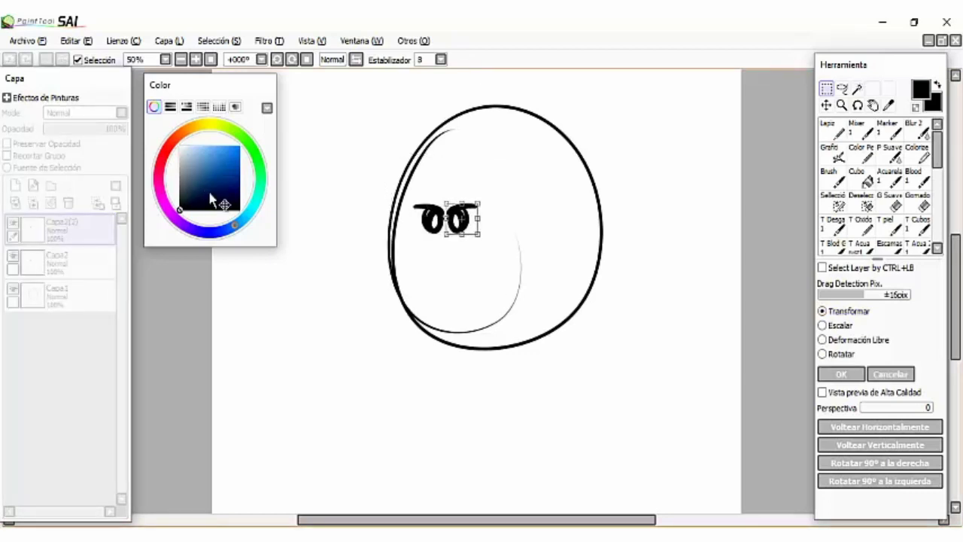
{"action": "key", "text": "Left"}
{"action": "key", "text": "Left"}
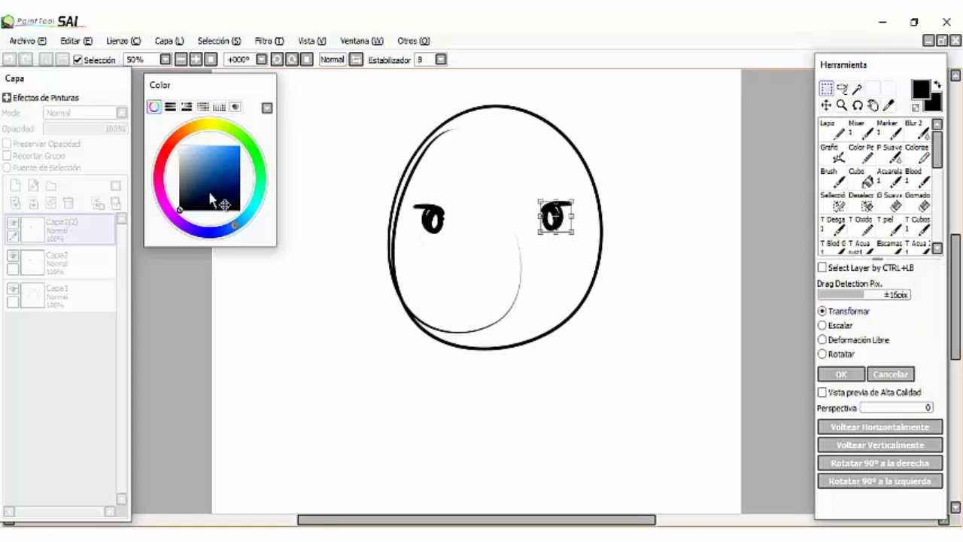
{"action": "key", "text": "Right"}
{"action": "key", "text": "Right"}
{"action": "key", "text": "Right"}
{"action": "key", "text": "Right"}
{"action": "key", "text": "Right"}
{"action": "key", "text": "Right"}
{"action": "key", "text": "Right"}
{"action": "key", "text": "Right"}
{"action": "key", "text": "Right"}
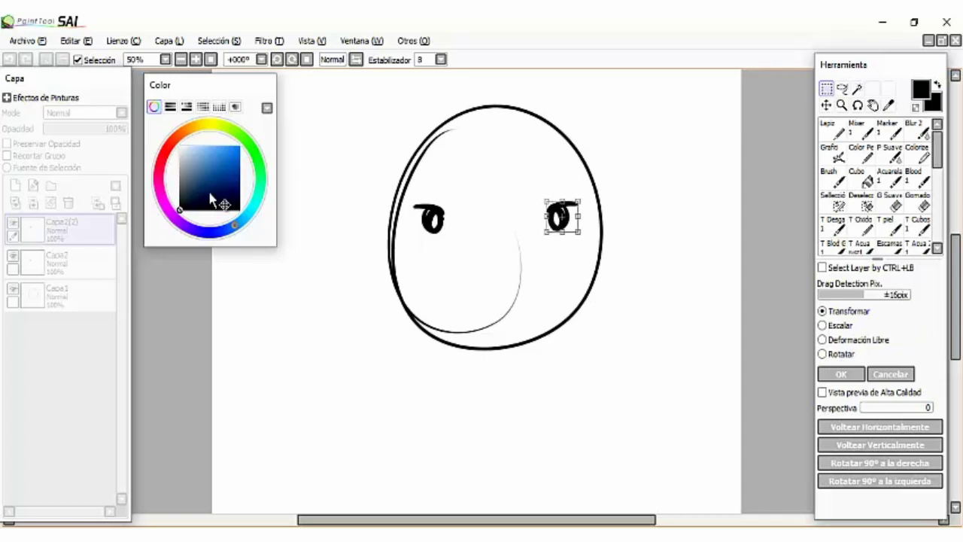
{"action": "key", "text": "Return"}
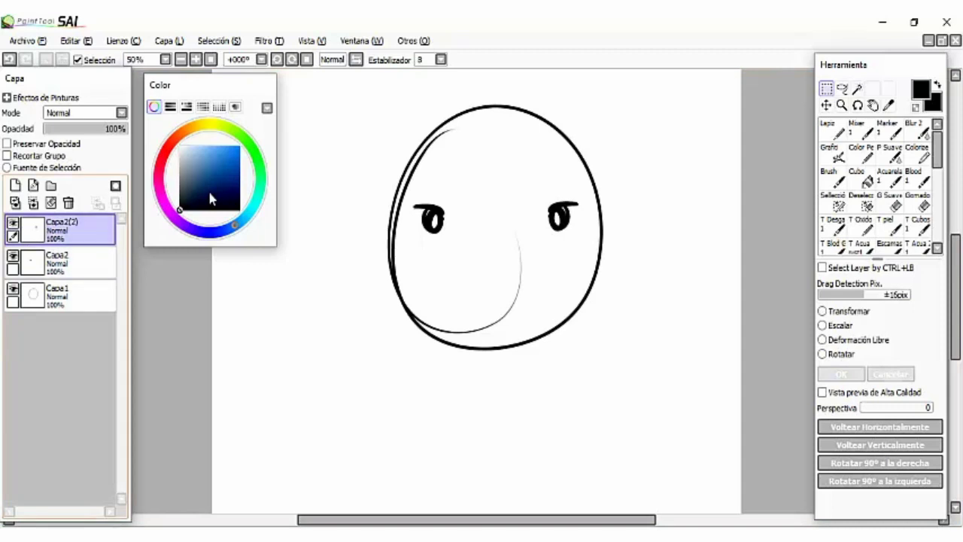
{"action": "key", "text": "ctrl+e"}
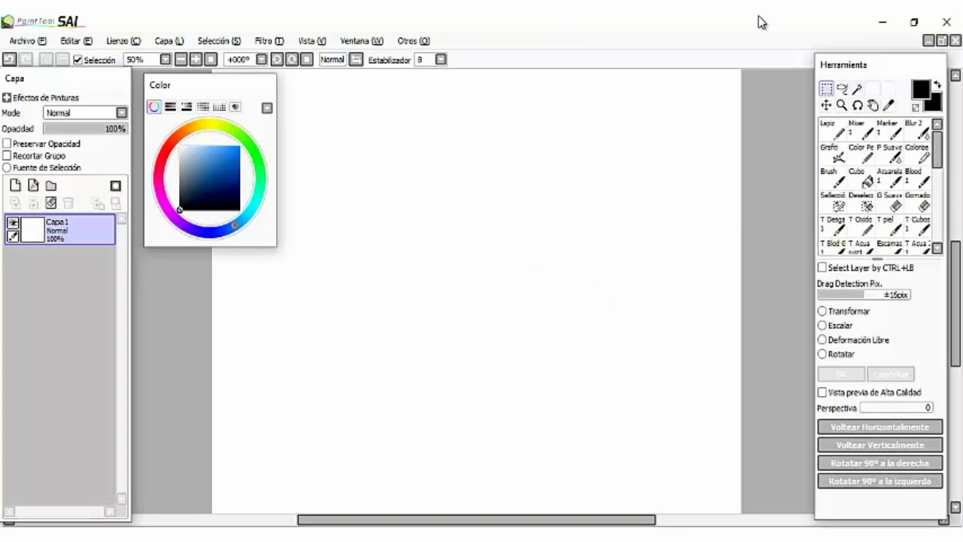
Draw a T-shirt's left sleeve, neckline, shoulders, body sides and hem in black on Capa1 with the size 10 Lapiz brush.
{"action": "left_click", "coordinate": [832, 130]}
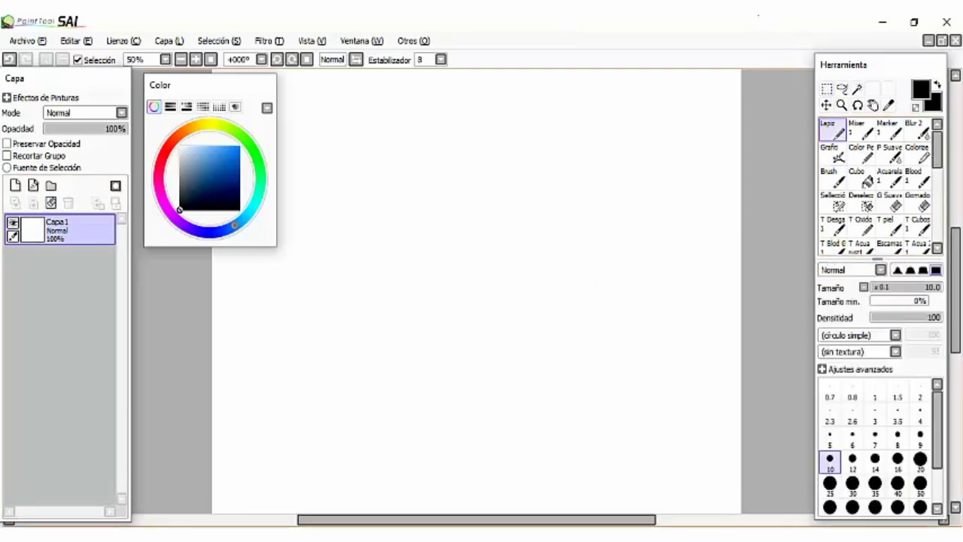
{"action": "left_click_drag", "start_coordinate": [359, 266], "coordinate": [424, 188]}
{"action": "mouse_move", "coordinate": [361, 268]}
{"action": "left_mouse_down"}
{"action": "mouse_move", "coordinate": [399, 299]}
{"action": "mouse_move", "coordinate": [397, 320]}
{"action": "left_mouse_up"}
{"action": "mouse_move", "coordinate": [426, 188]}
{"action": "left_mouse_down"}
{"action": "mouse_move", "coordinate": [454, 209]}
{"action": "mouse_move", "coordinate": [481, 203]}
{"action": "mouse_move", "coordinate": [468, 203]}
{"action": "mouse_move", "coordinate": [475, 209]}
{"action": "mouse_move", "coordinate": [537, 196]}
{"action": "mouse_move", "coordinate": [559, 174]}
{"action": "mouse_move", "coordinate": [622, 213]}
{"action": "left_mouse_up"}
{"action": "mouse_move", "coordinate": [386, 339]}
{"action": "left_mouse_down"}
{"action": "mouse_move", "coordinate": [430, 289]}
{"action": "mouse_move", "coordinate": [423, 390]}
{"action": "left_mouse_up"}
{"action": "scroll", "coordinate": [458, 377], "scroll_direction": "down", "scroll_amount": 2}
{"action": "mouse_move", "coordinate": [434, 241]}
{"action": "left_mouse_down"}
{"action": "mouse_move", "coordinate": [427, 381]}
{"action": "mouse_move", "coordinate": [528, 373]}
{"action": "left_mouse_up"}
{"action": "left_click_drag", "start_coordinate": [428, 383], "coordinate": [561, 370]}
{"action": "mouse_move", "coordinate": [577, 230]}
{"action": "left_mouse_down"}
{"action": "mouse_move", "coordinate": [589, 361]}
{"action": "mouse_move", "coordinate": [580, 285]}
{"action": "left_mouse_up"}
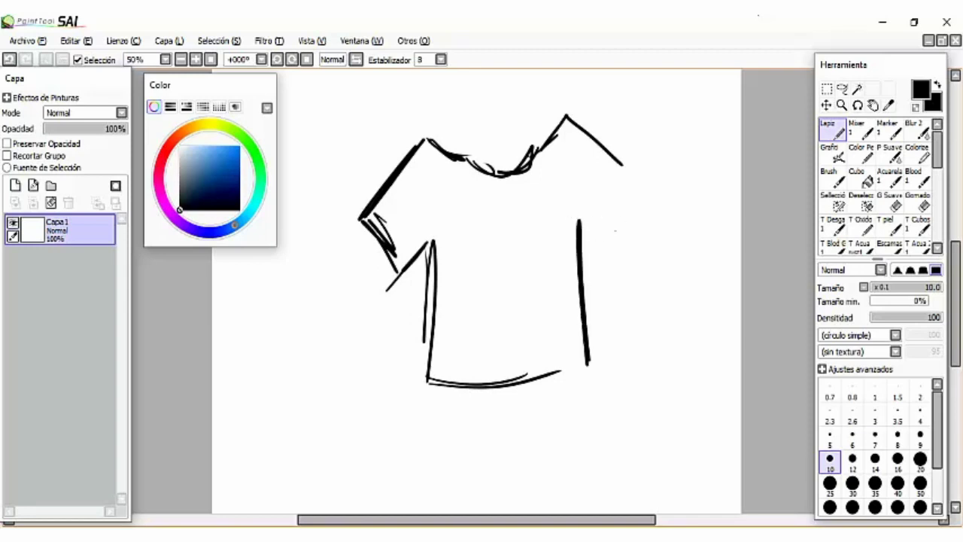
Draw the shirt's right sleeve and close the outline gaps at the hem and the left sleeve.
{"action": "mouse_move", "coordinate": [582, 228]}
{"action": "left_mouse_down"}
{"action": "mouse_move", "coordinate": [609, 254]}
{"action": "mouse_move", "coordinate": [607, 242]}
{"action": "left_mouse_up"}
{"action": "left_click_drag", "start_coordinate": [612, 241], "coordinate": [650, 191]}
{"action": "left_click_drag", "start_coordinate": [619, 164], "coordinate": [651, 187]}
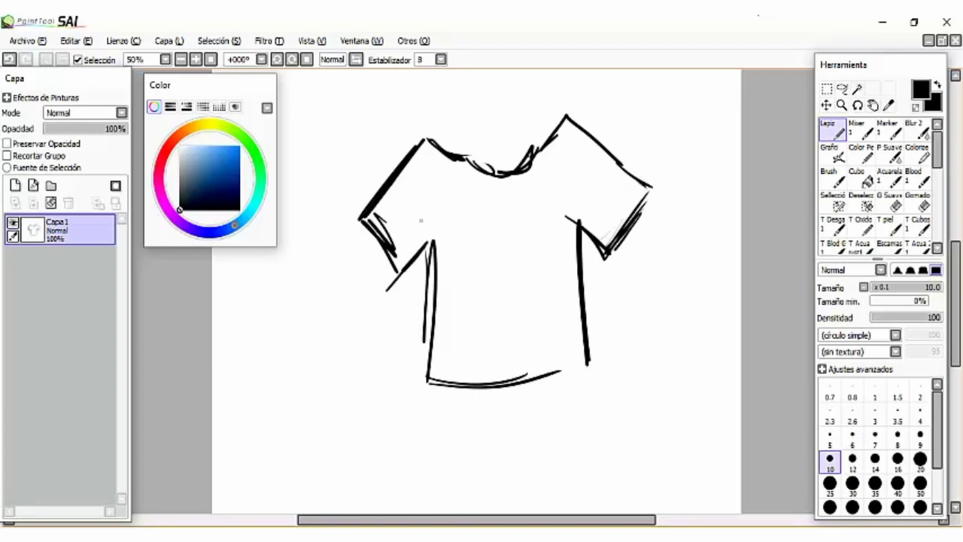
{"action": "left_click_drag", "start_coordinate": [652, 180], "coordinate": [630, 216]}
{"action": "left_click_drag", "start_coordinate": [543, 376], "coordinate": [611, 357]}
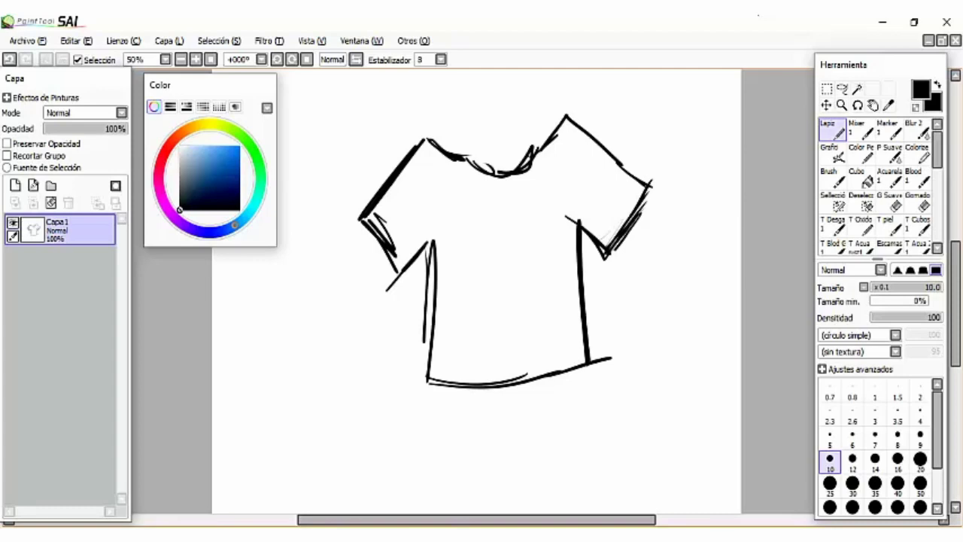
{"action": "left_click_drag", "start_coordinate": [376, 240], "coordinate": [402, 279]}
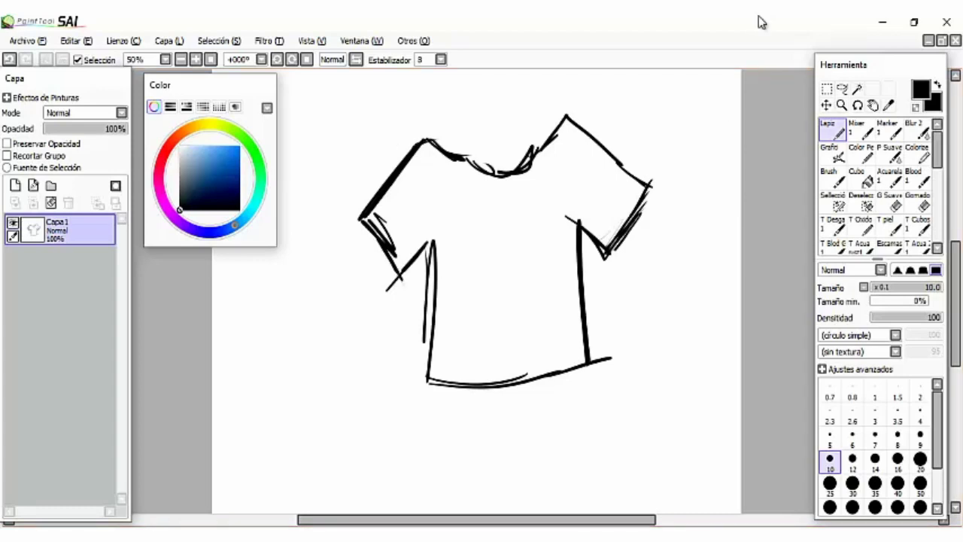
Select the shirt's interior with the magic wand and add a new layer, Capa2, beneath Capa1.
{"action": "left_click", "coordinate": [856, 89]}
{"action": "left_click", "coordinate": [505, 264]}
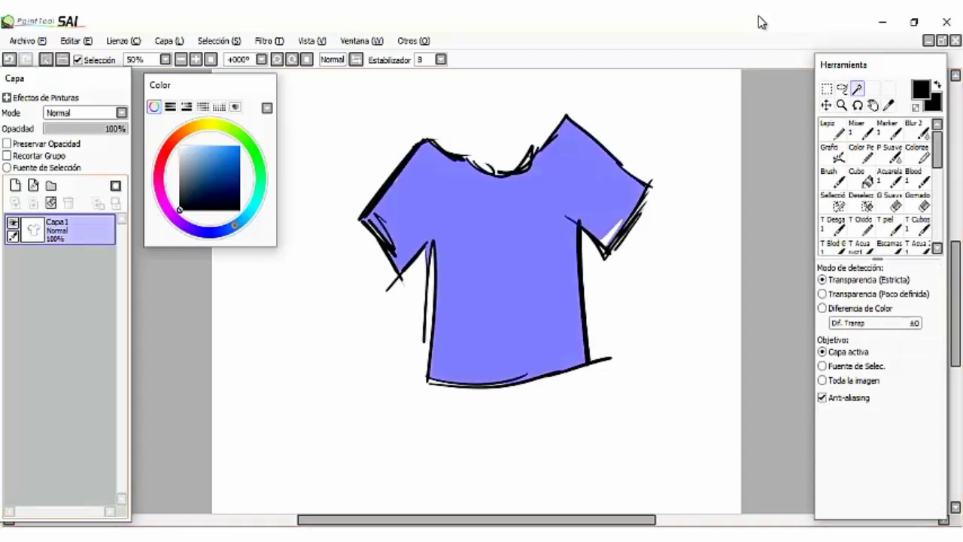
{"action": "left_click", "coordinate": [15, 185]}
{"action": "left_click_drag", "start_coordinate": [64, 229], "coordinate": [64, 265]}
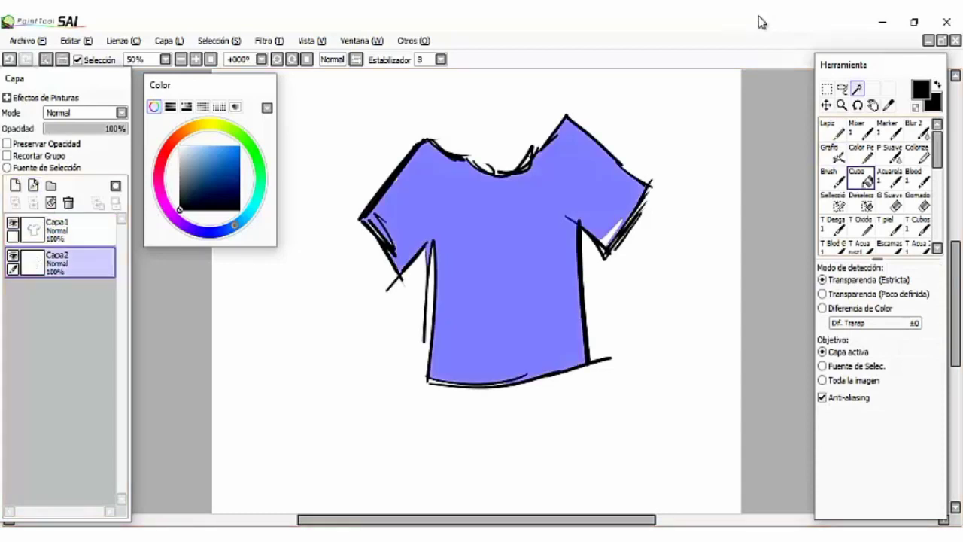
Fill the selected shirt area with bright blue on Capa2 and clear the selection.
{"action": "left_click", "coordinate": [860, 178]}
{"action": "left_click_drag", "start_coordinate": [223, 157], "coordinate": [239, 146]}
{"action": "left_click", "coordinate": [505, 264]}
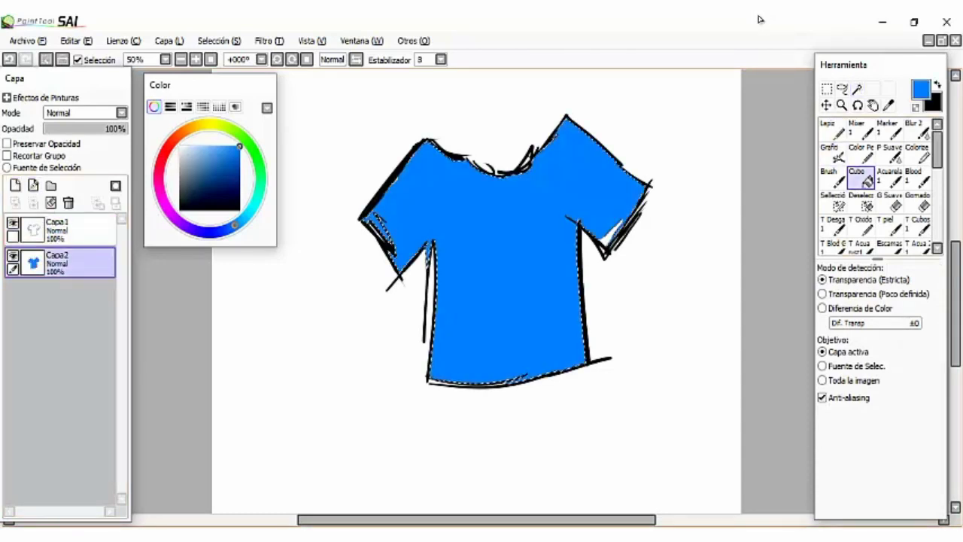
{"action": "key", "text": "m"}
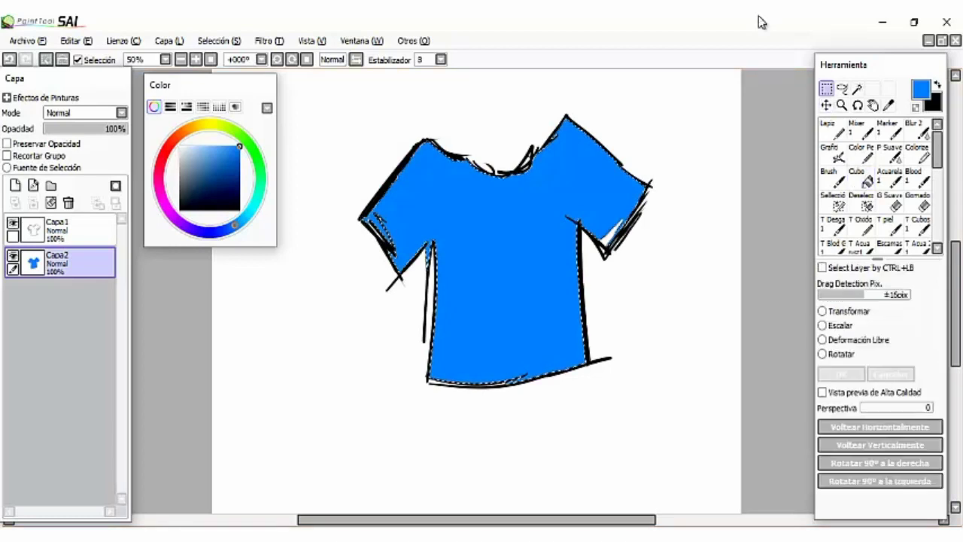
{"action": "key", "text": "ctrl+d"}
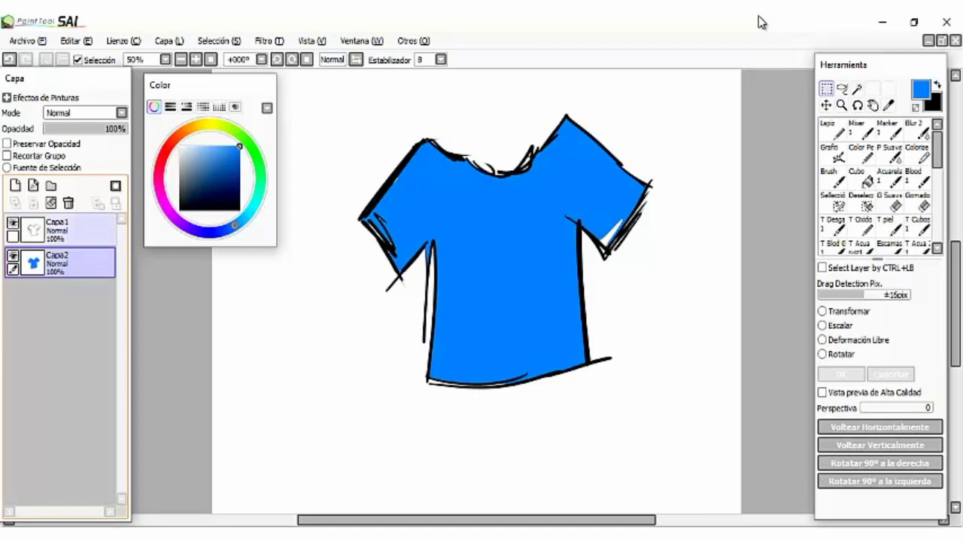
Set the Grafito brush to size 34 and make Capa2 the active layer.
{"action": "key", "text": "n"}
{"action": "left_click", "coordinate": [833, 154]}
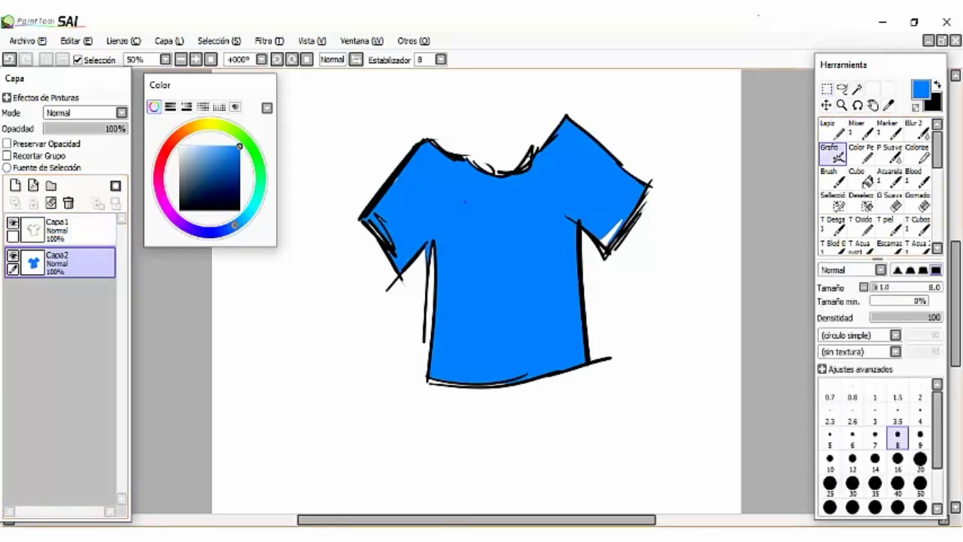
{"action": "left_click_drag", "start_coordinate": [902, 287], "coordinate": [895, 287]}
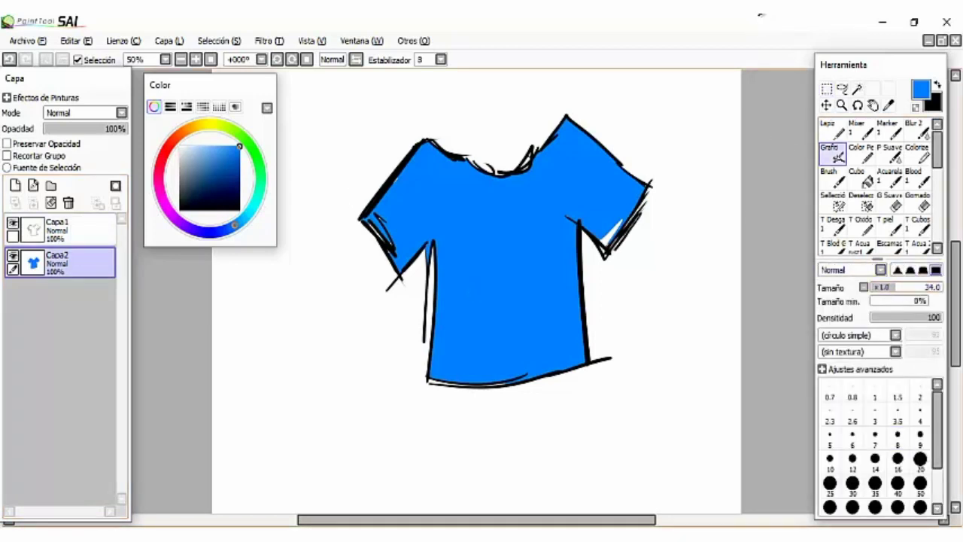
{"action": "left_click", "coordinate": [75, 230]}
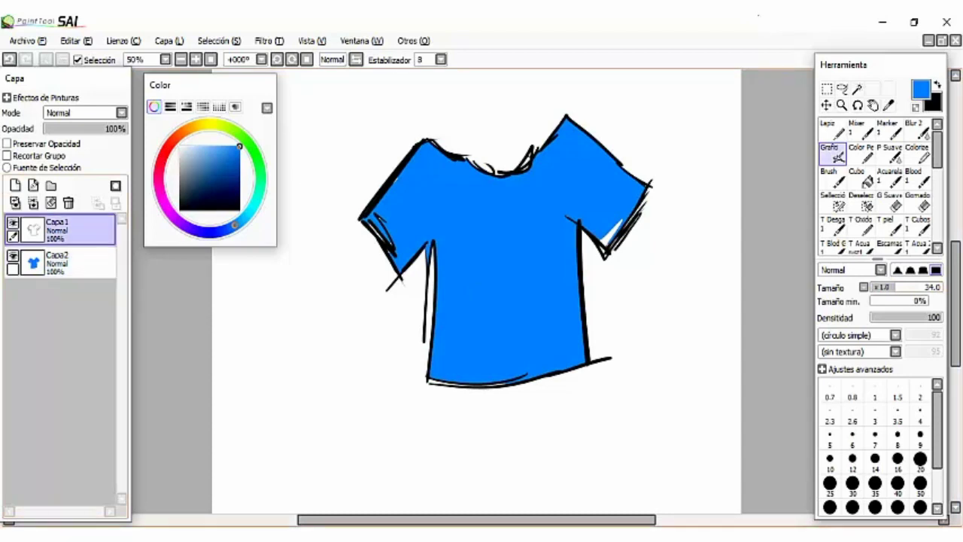
{"action": "key", "text": "Down"}
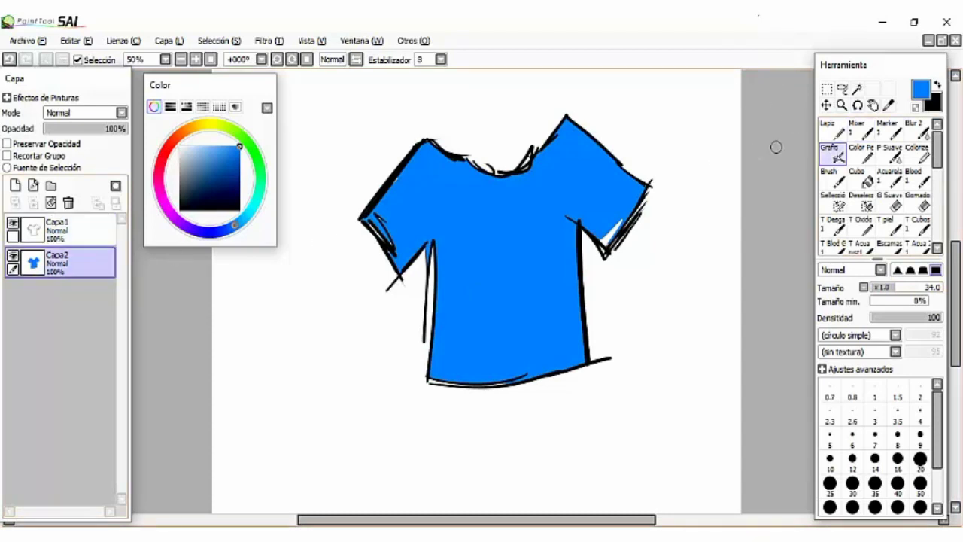
Paint light orange stripes across the shirt's left sleeve on Capa2, and go over them with red.
{"action": "left_click", "coordinate": [194, 127]}
{"action": "left_click", "coordinate": [218, 145]}
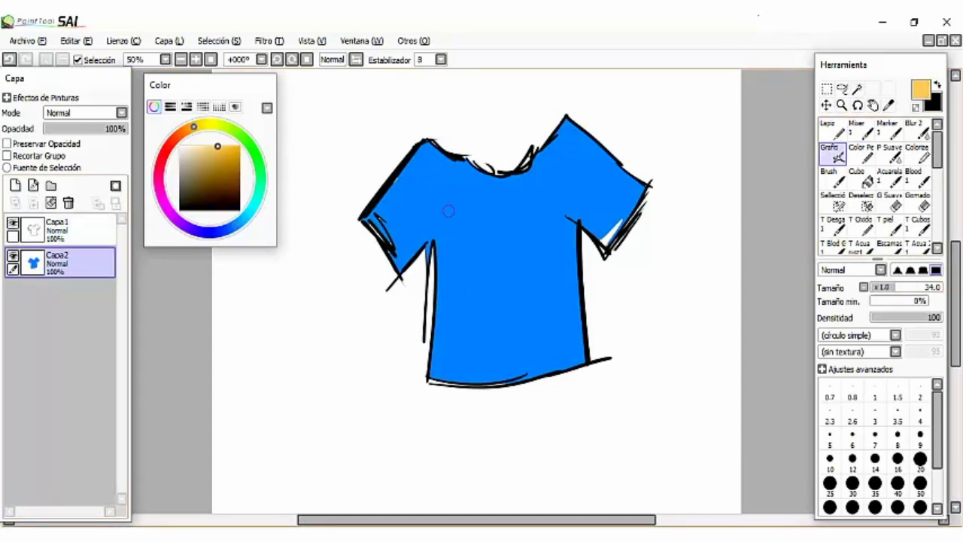
{"action": "left_click_drag", "start_coordinate": [374, 209], "coordinate": [413, 265]}
{"action": "left_click_drag", "start_coordinate": [388, 194], "coordinate": [425, 264]}
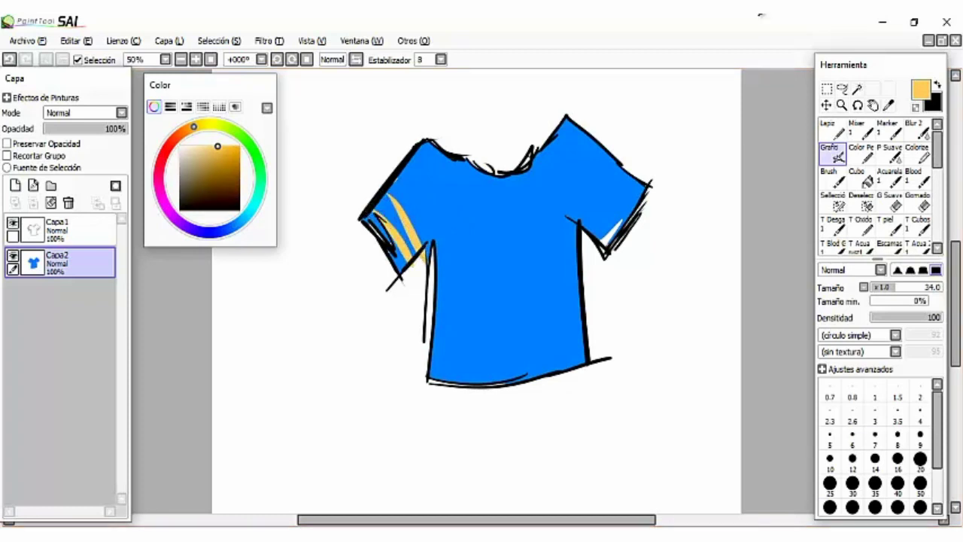
{"action": "left_click", "coordinate": [163, 155]}
{"action": "left_click", "coordinate": [239, 145]}
{"action": "mouse_move", "coordinate": [366, 209]}
{"action": "left_mouse_down"}
{"action": "mouse_move", "coordinate": [415, 272]}
{"action": "mouse_move", "coordinate": [387, 194]}
{"action": "left_mouse_up"}
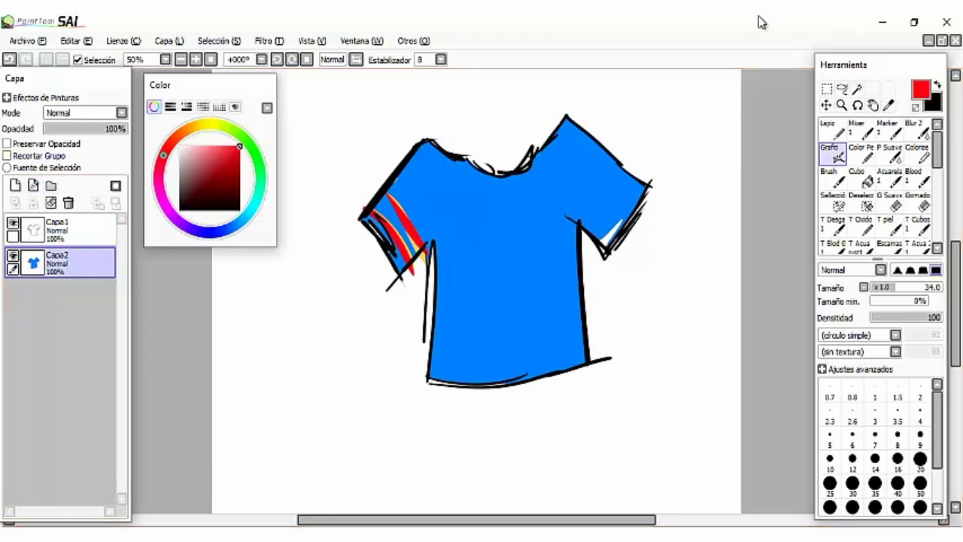
Select the shirt's interior from the Capa1 outline with the magic wand and return to Capa2.
{"action": "left_click", "coordinate": [74, 230]}
{"action": "left_click", "coordinate": [857, 88]}
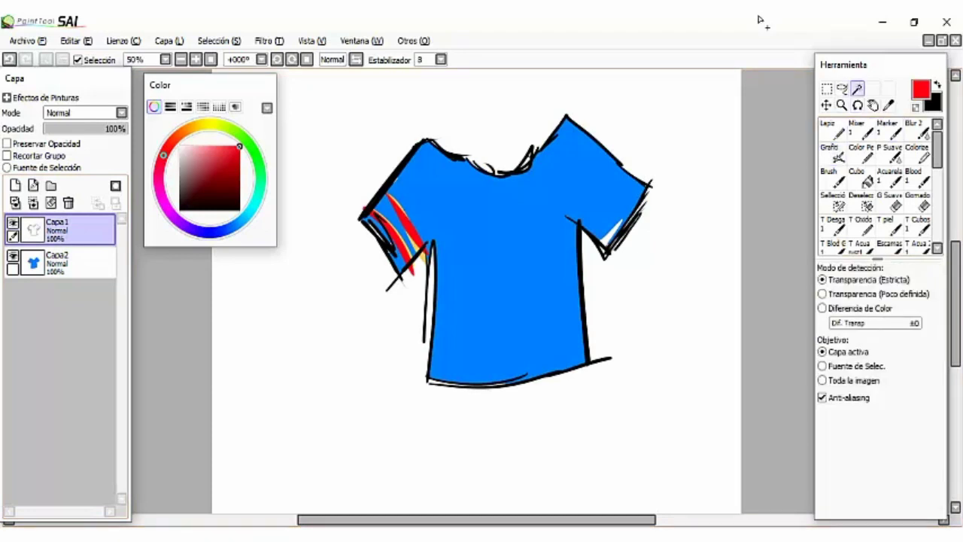
{"action": "left_click", "coordinate": [503, 263]}
{"action": "left_click", "coordinate": [73, 263]}
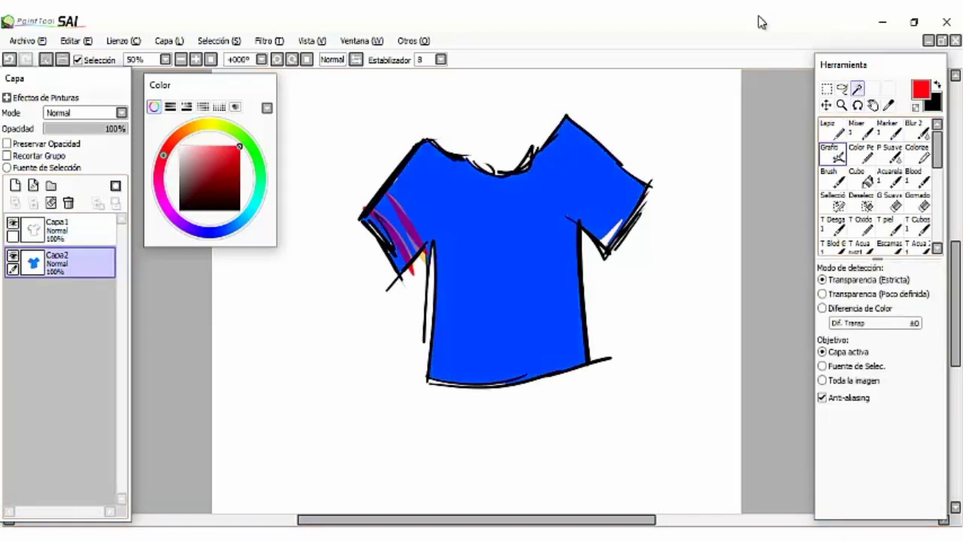
Paint red Grafito stripes across both sleeves, the body and the chest, within the shirt selection on Capa2.
{"action": "left_click", "coordinate": [833, 154]}
{"action": "left_click_drag", "start_coordinate": [406, 169], "coordinate": [431, 254]}
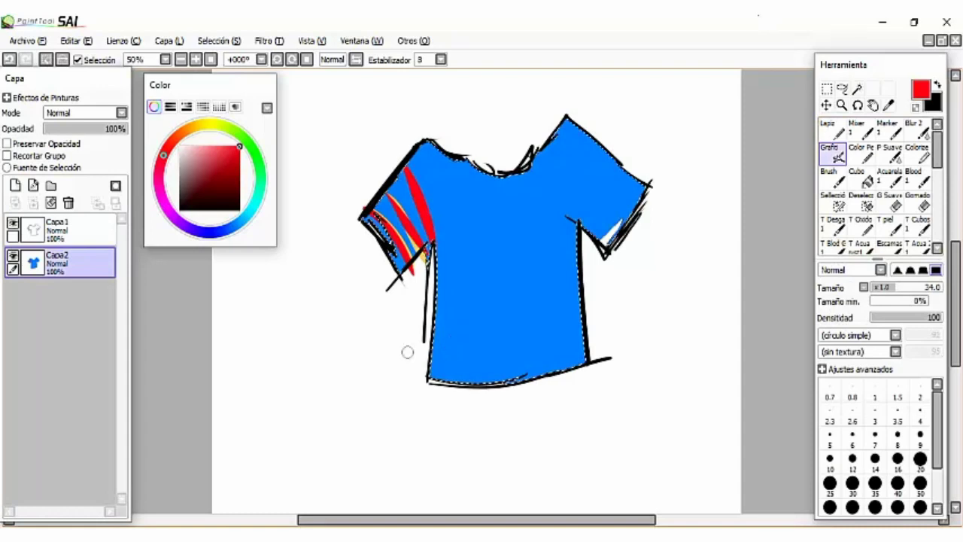
{"action": "left_click_drag", "start_coordinate": [434, 354], "coordinate": [583, 331]}
{"action": "left_click_drag", "start_coordinate": [437, 311], "coordinate": [560, 302]}
{"action": "left_click_drag", "start_coordinate": [438, 276], "coordinate": [579, 279]}
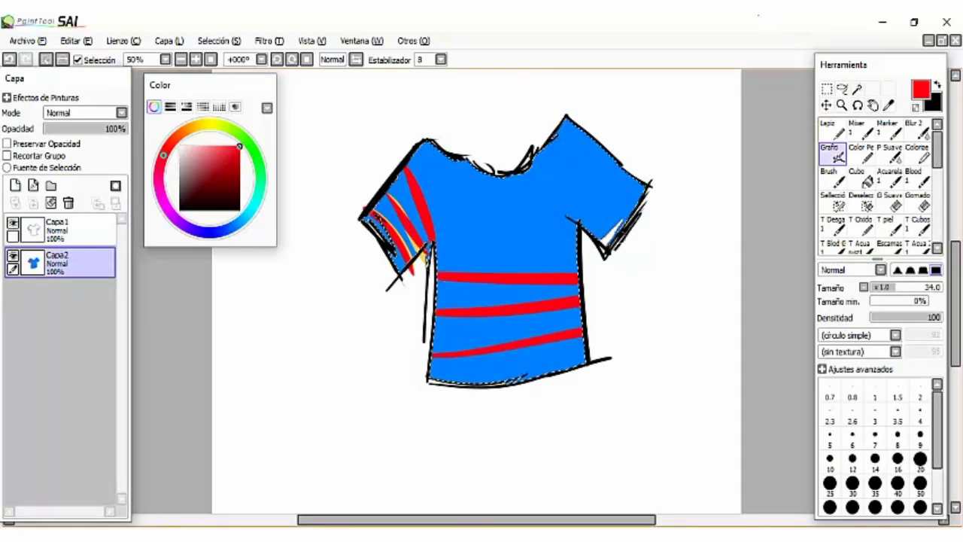
{"action": "left_click_drag", "start_coordinate": [622, 172], "coordinate": [572, 248]}
{"action": "left_click_drag", "start_coordinate": [587, 134], "coordinate": [564, 220]}
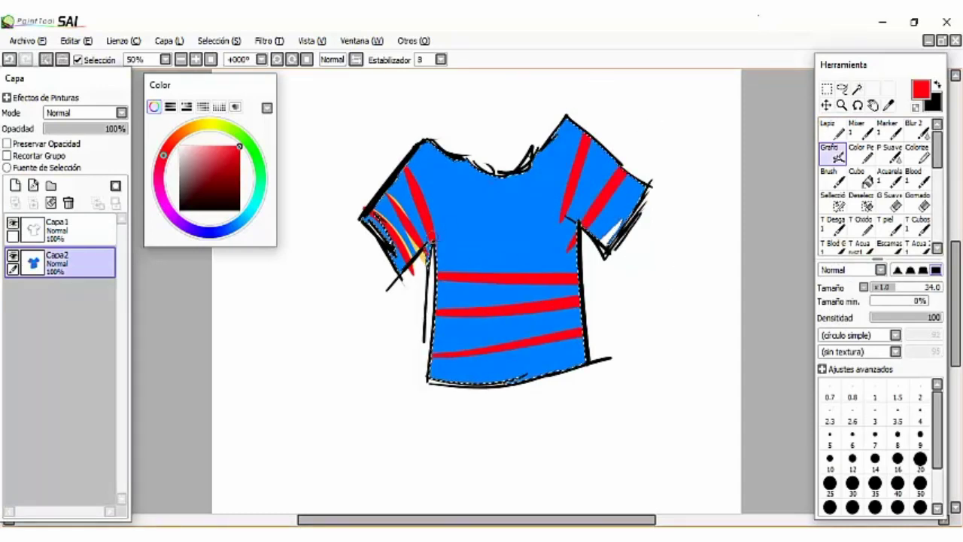
{"action": "left_click_drag", "start_coordinate": [437, 247], "coordinate": [578, 235]}
{"action": "left_click_drag", "start_coordinate": [412, 157], "coordinate": [560, 156]}
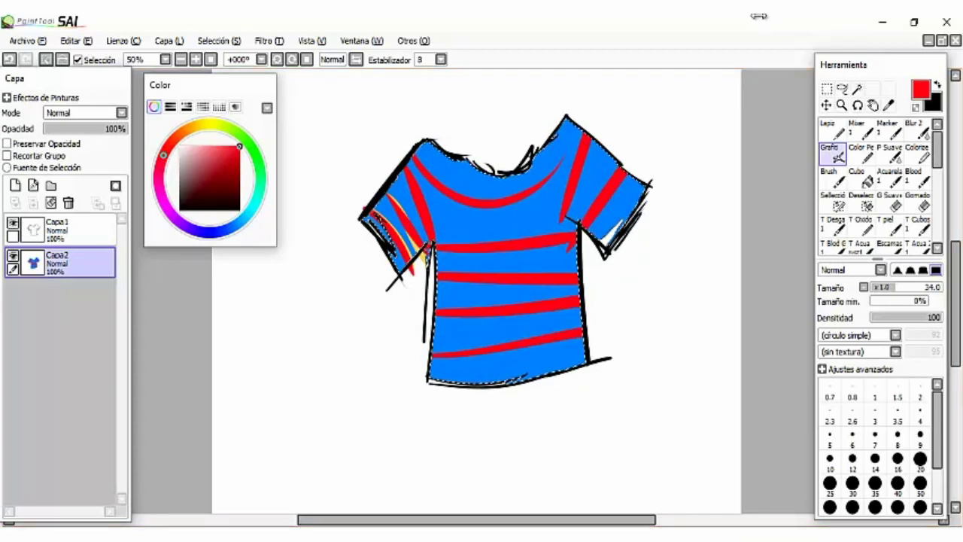
Undo all the orange and red stripes and the selection, back to the plain blue shirt.
{"action": "left_click", "coordinate": [67, 230]}
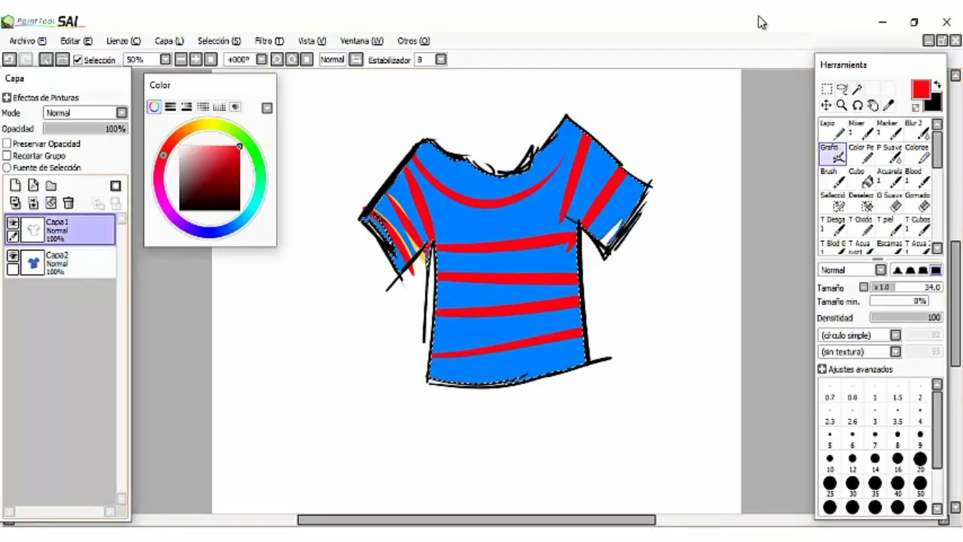
{"action": "key", "text": "ctrl+z"}
{"action": "key", "text": "ctrl+z"}
{"action": "key", "text": "ctrl+z"}
{"action": "key", "text": "ctrl+z"}
{"action": "key", "text": "ctrl+z"}
{"action": "key", "text": "ctrl+z"}
{"action": "key", "text": "ctrl+z"}
{"action": "key", "text": "ctrl+z"}
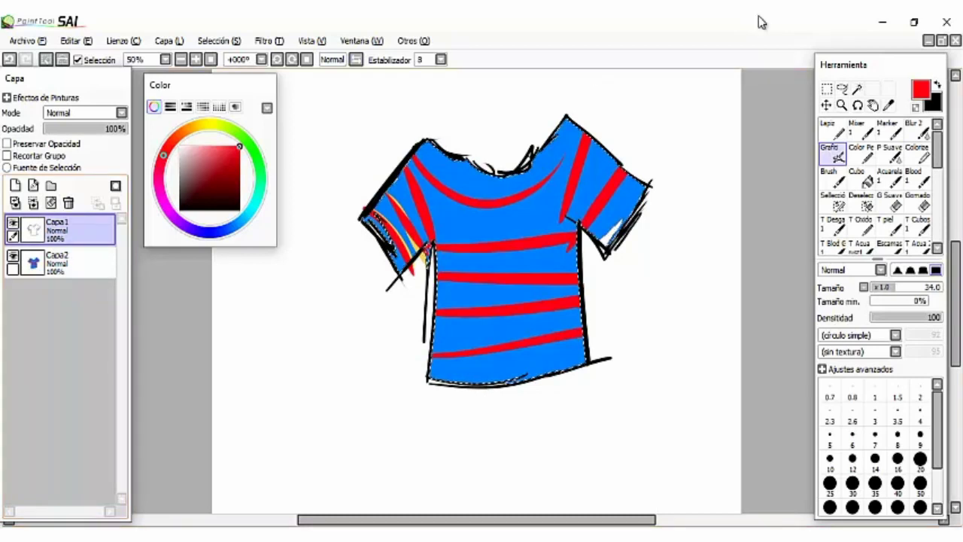
{"action": "key", "text": "ctrl+z"}
{"action": "key", "text": "ctrl+z"}
{"action": "key", "text": "ctrl+z"}
{"action": "key", "text": "ctrl+z"}
{"action": "key", "text": "ctrl+z"}
{"action": "key", "text": "ctrl+z"}
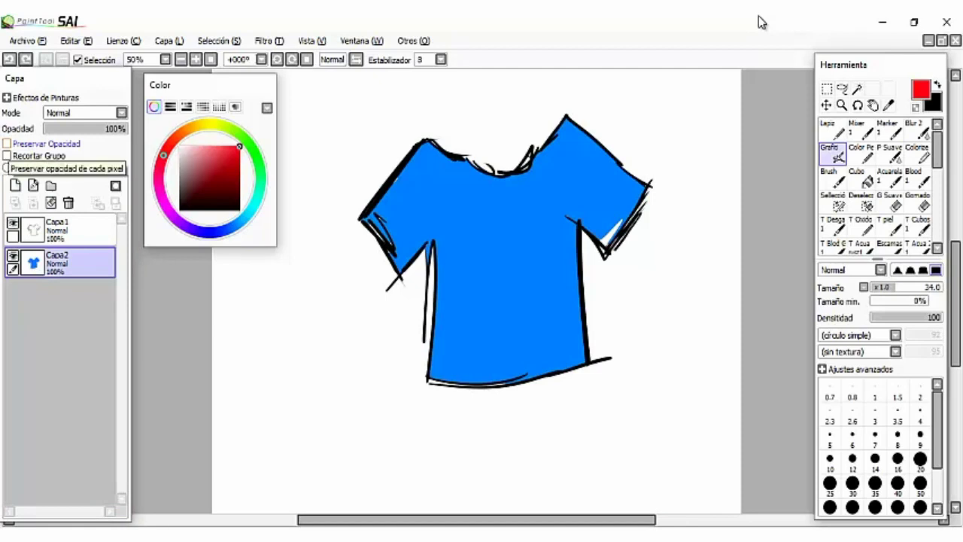
Enable Preservar Opacidad on Capa2 and choose light orange as the brush colour.
{"action": "left_click", "coordinate": [7, 143]}
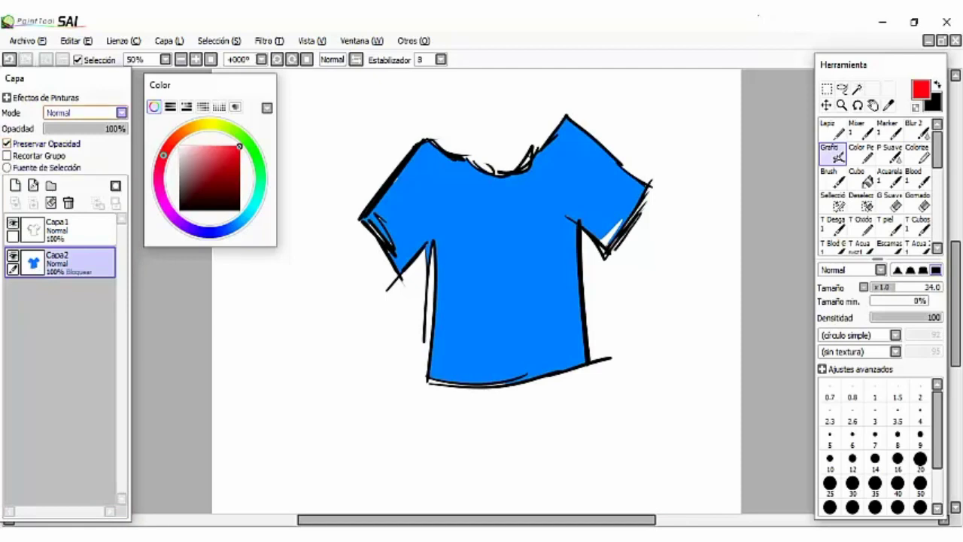
{"action": "left_click", "coordinate": [394, 215], "text": "alt"}
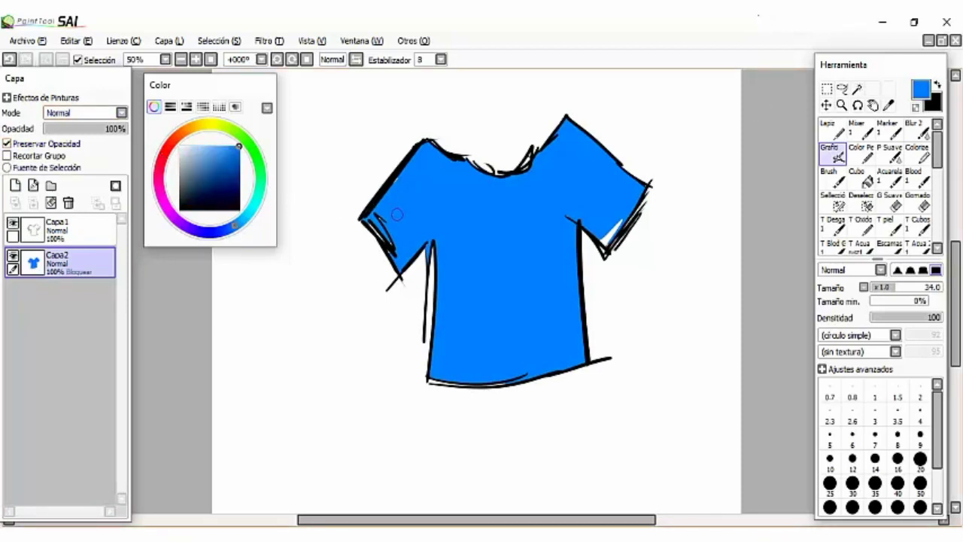
{"action": "left_click", "coordinate": [193, 126]}
{"action": "left_click", "coordinate": [217, 146]}
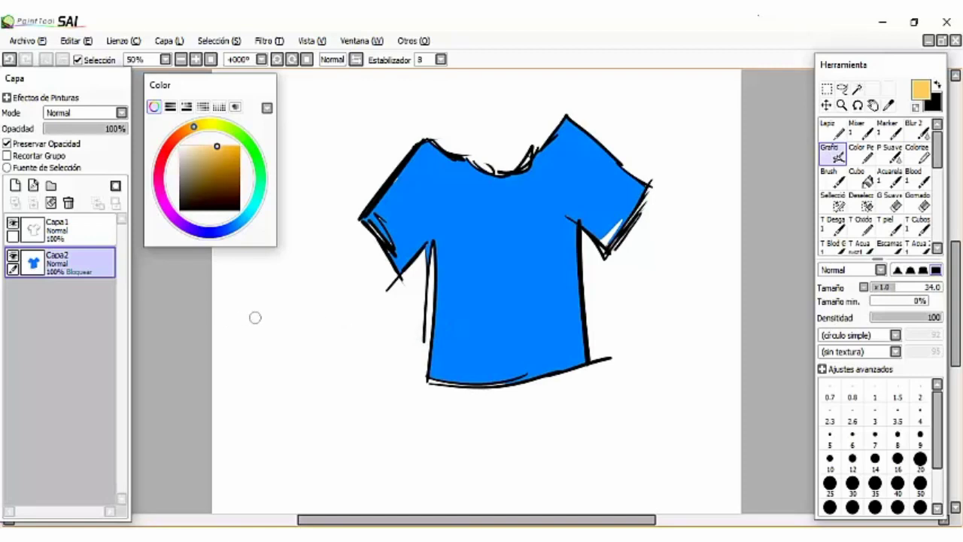
Paint light orange Grafito stripes horizontally across the shirt's body and lengthwise across both sleeves on Capa2.
{"action": "left_click_drag", "start_coordinate": [221, 323], "coordinate": [624, 314]}
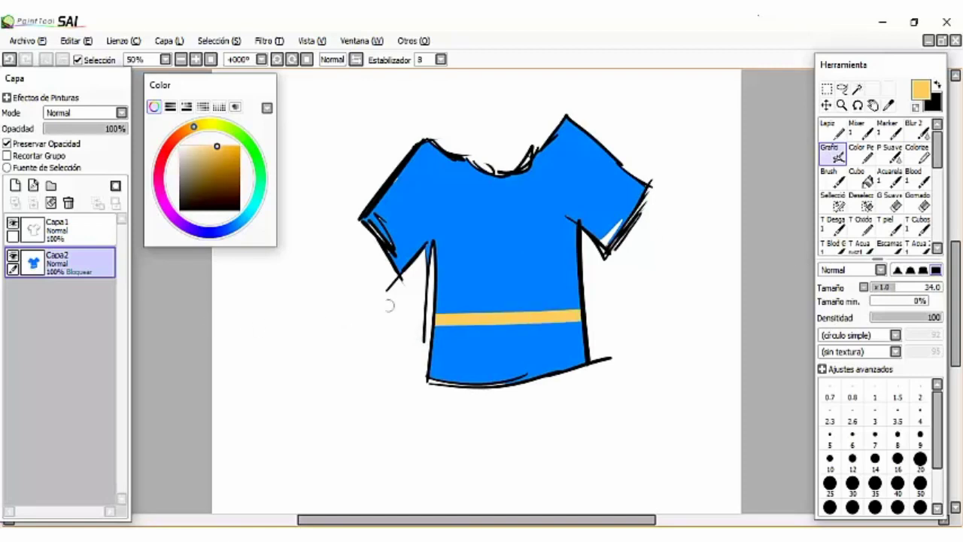
{"action": "left_click_drag", "start_coordinate": [338, 308], "coordinate": [691, 256]}
{"action": "left_click_drag", "start_coordinate": [405, 361], "coordinate": [655, 347]}
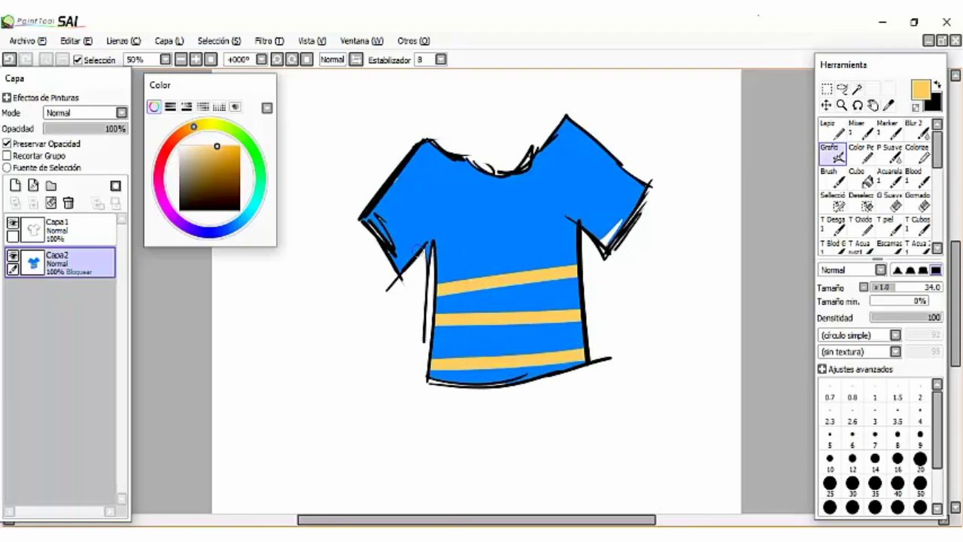
{"action": "left_click_drag", "start_coordinate": [600, 252], "coordinate": [434, 242]}
{"action": "left_click_drag", "start_coordinate": [402, 278], "coordinate": [348, 170]}
{"action": "left_click_drag", "start_coordinate": [432, 251], "coordinate": [388, 118]}
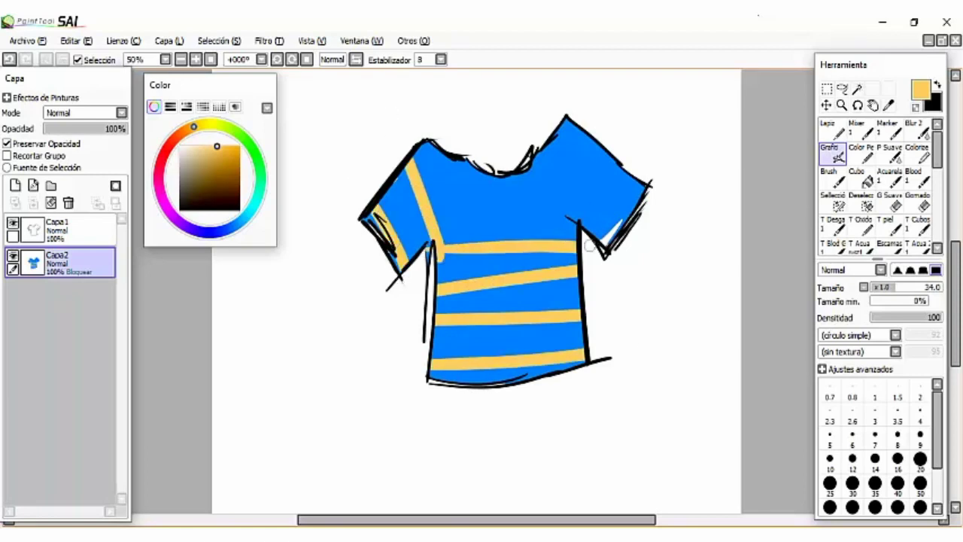
{"action": "left_click_drag", "start_coordinate": [588, 232], "coordinate": [619, 162]}
Add two light orange stripes across the chest, three vertical ones down the body and one diagonal stripe over each shoulder.
{"action": "left_click_drag", "start_coordinate": [421, 201], "coordinate": [598, 197]}
{"action": "left_click_drag", "start_coordinate": [404, 179], "coordinate": [606, 182]}
{"action": "left_click_drag", "start_coordinate": [452, 164], "coordinate": [456, 380]}
{"action": "left_click_drag", "start_coordinate": [494, 164], "coordinate": [499, 378]}
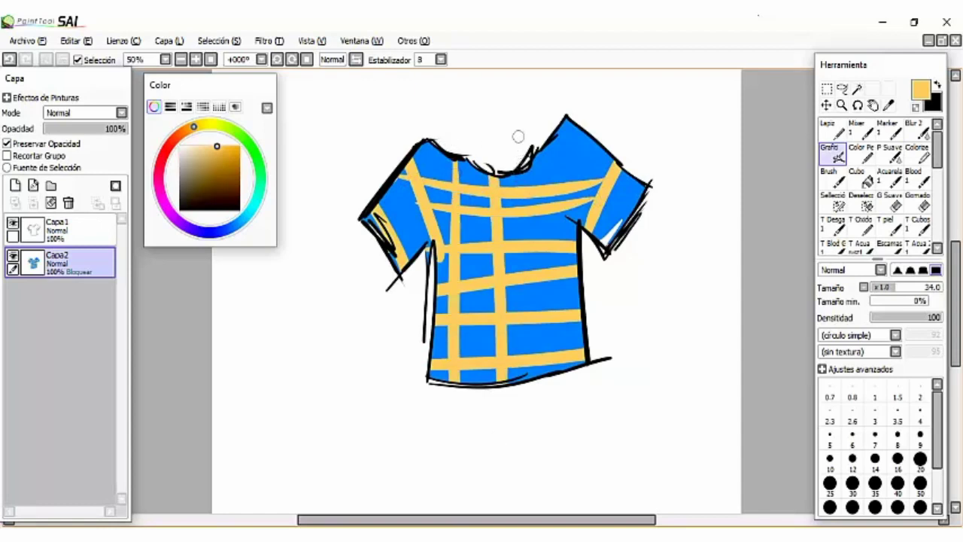
{"action": "left_click_drag", "start_coordinate": [529, 165], "coordinate": [536, 375]}
{"action": "left_click_drag", "start_coordinate": [367, 246], "coordinate": [450, 153]}
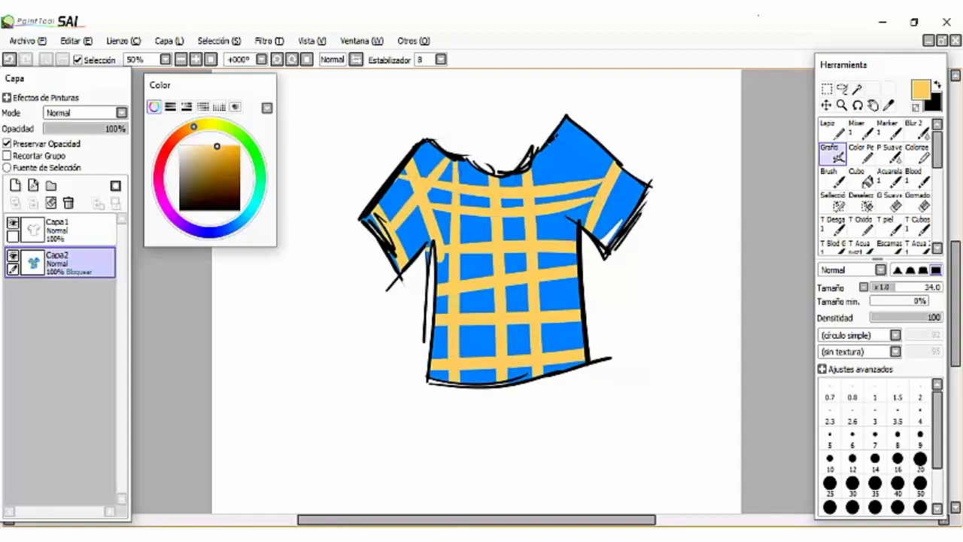
{"action": "left_click_drag", "start_coordinate": [547, 145], "coordinate": [638, 210]}
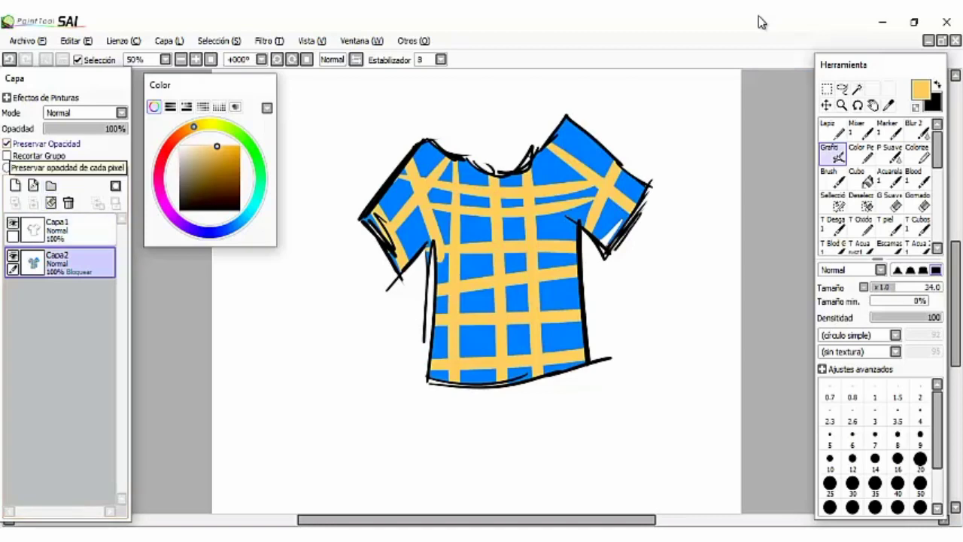
Turn off Preservar Opacidad on Capa2, and paint and undo a wavy light orange test stroke across the shoulders beyond the outline.
{"action": "left_click", "coordinate": [7, 143]}
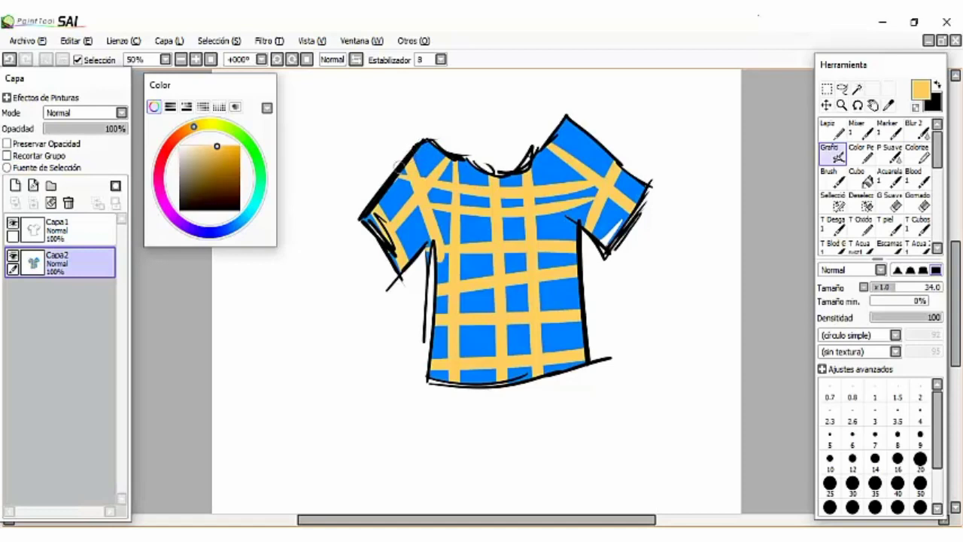
{"action": "mouse_move", "coordinate": [375, 169]}
{"action": "left_mouse_down"}
{"action": "mouse_move", "coordinate": [383, 184]}
{"action": "mouse_move", "coordinate": [440, 143]}
{"action": "mouse_move", "coordinate": [569, 138]}
{"action": "mouse_move", "coordinate": [655, 158]}
{"action": "left_mouse_up"}
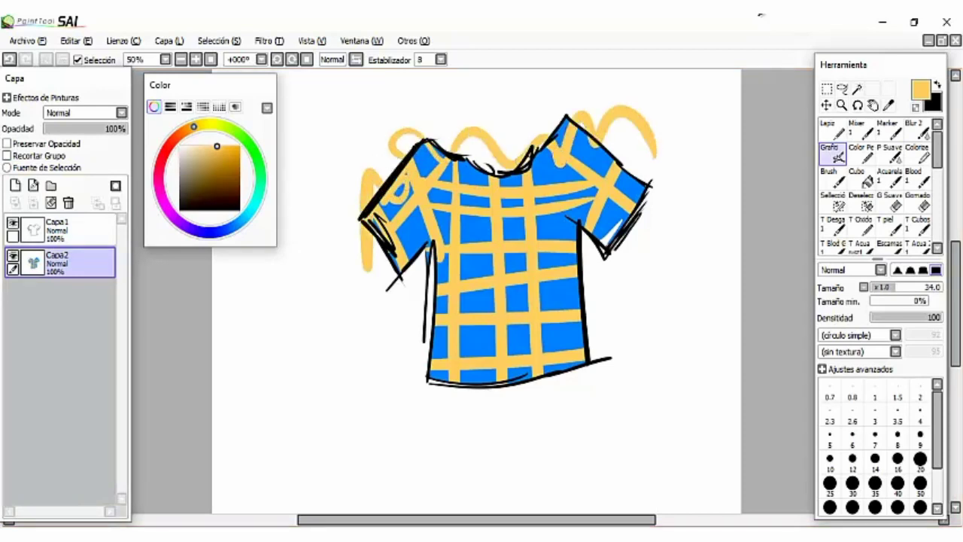
{"action": "key", "text": "ctrl+z"}
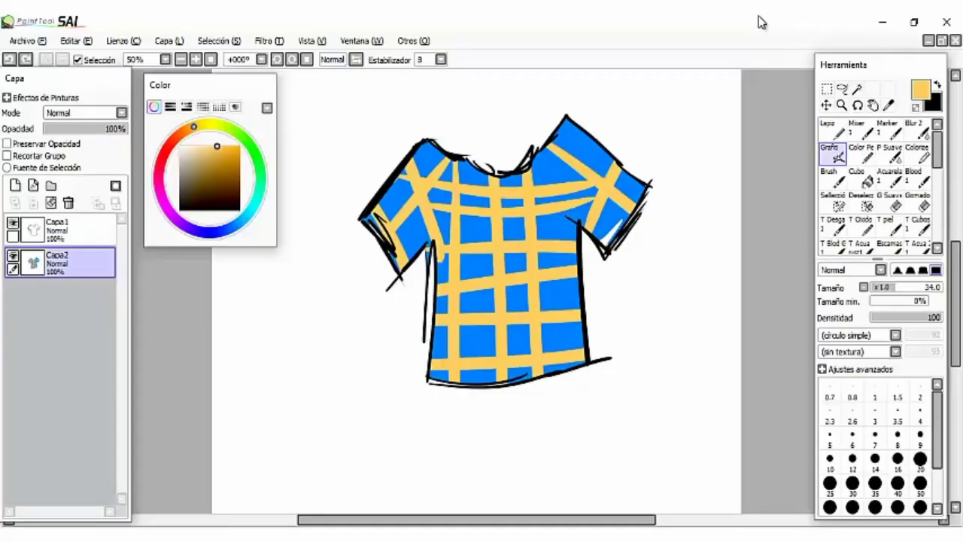
Make a rectangular selection around the whole shirt and try to enlarge the Capa2 colour alone.
{"action": "key", "text": "ctrl+minus"}
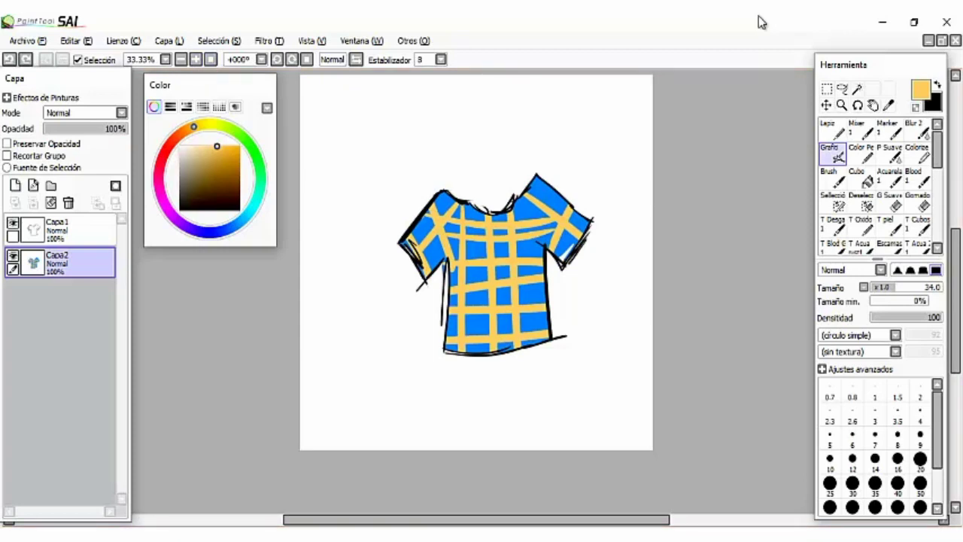
{"action": "key", "text": "Right"}
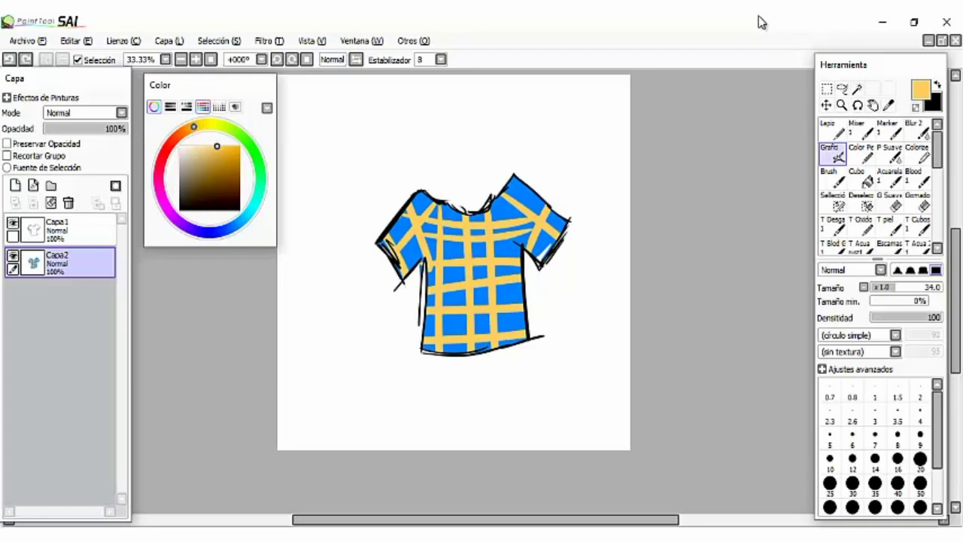
{"action": "key", "text": "Up"}
{"action": "key", "text": "Left"}
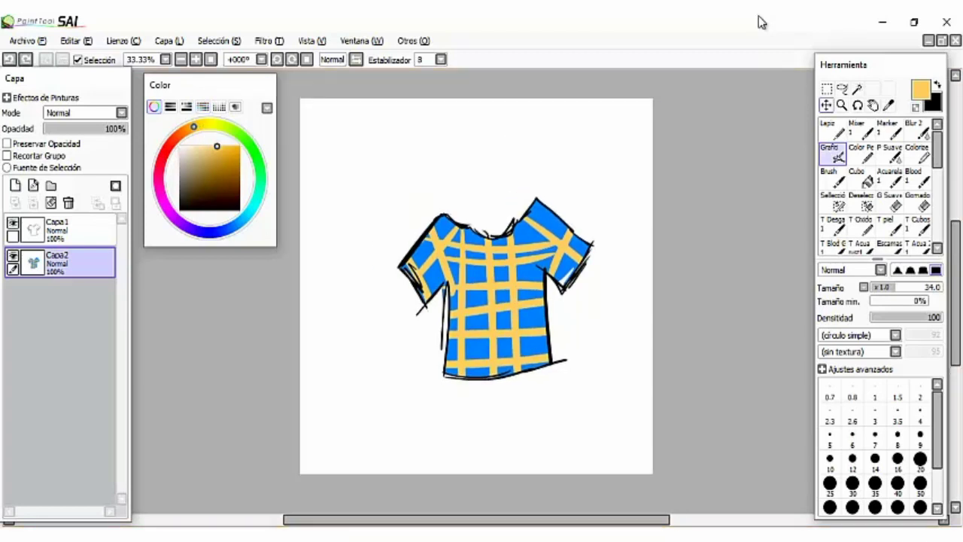
{"action": "key", "text": "ctrl+t"}
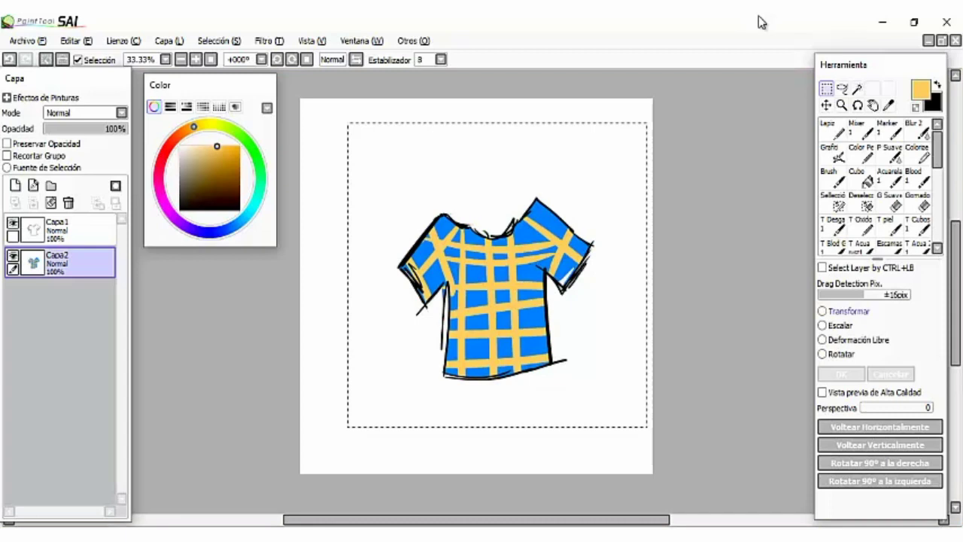
{"action": "left_click_drag", "start_coordinate": [352, 134], "coordinate": [326, 91]}
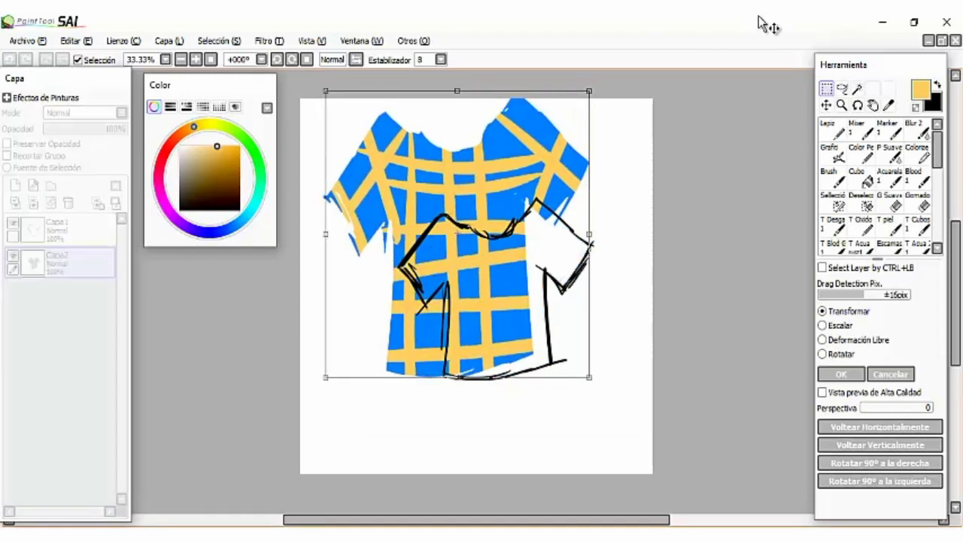
{"action": "left_click", "coordinate": [891, 374]}
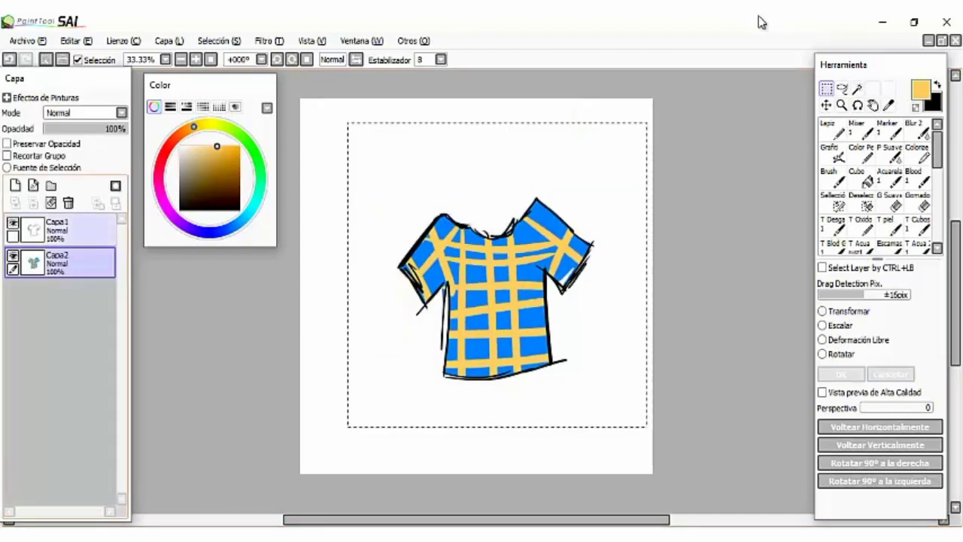
Merge the Capa1 outline down into the Capa2 colour layer.
{"action": "left_click", "coordinate": [75, 230]}
{"action": "left_click", "coordinate": [51, 202]}
{"action": "key", "text": "ctrl+y"}
{"action": "key", "text": "ctrl+z"}
{"action": "key", "text": "ctrl+y"}
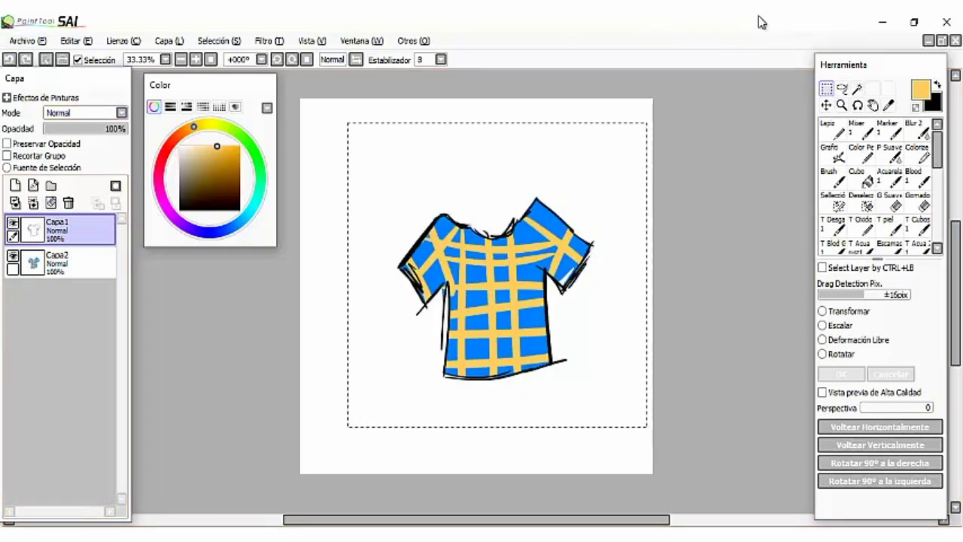
{"action": "key", "text": "ctrl+y"}
Transform the merged shirt on Capa2, enlarging it to fill most of the canvas and centring it.
{"action": "key", "text": "ctrl+t"}
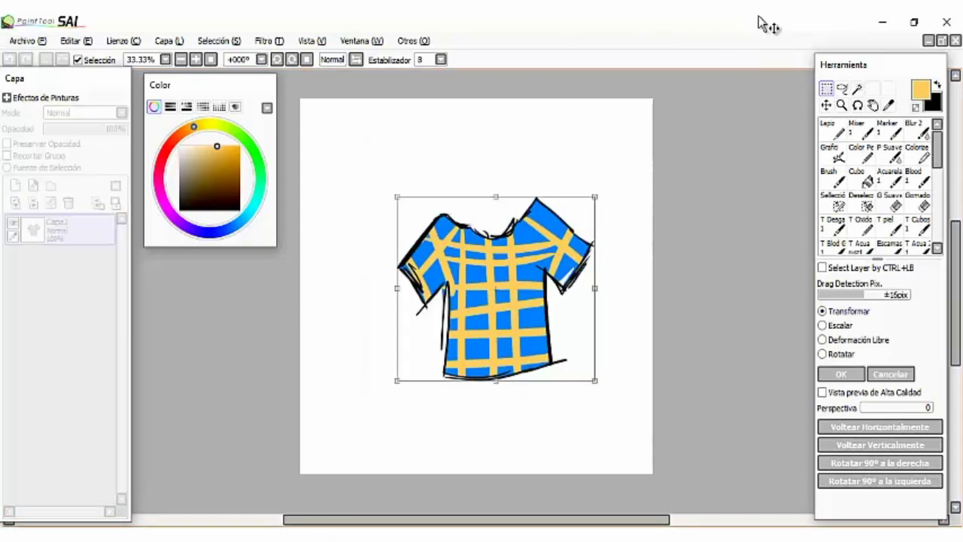
{"action": "left_click_drag", "start_coordinate": [396, 197], "coordinate": [294, 81]}
{"action": "mouse_move", "coordinate": [451, 241]}
{"action": "left_mouse_down"}
{"action": "mouse_move", "coordinate": [483, 316]}
{"action": "mouse_move", "coordinate": [475, 272]}
{"action": "left_mouse_up"}
{"action": "left_click_drag", "start_coordinate": [619, 413], "coordinate": [633, 442]}
{"action": "left_click_drag", "start_coordinate": [637, 446], "coordinate": [649, 438]}
{"action": "left_click_drag", "start_coordinate": [483, 275], "coordinate": [474, 279]}
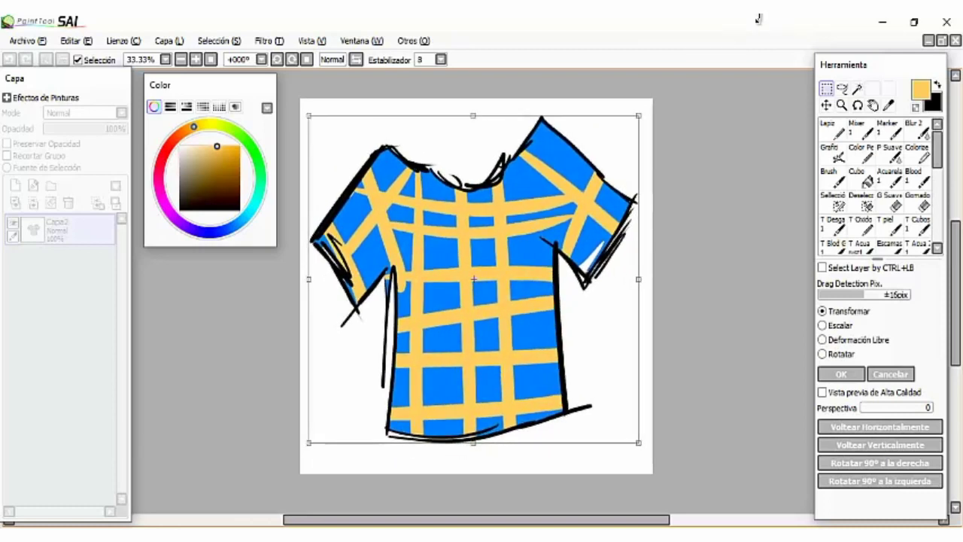
{"action": "key", "text": "Right"}
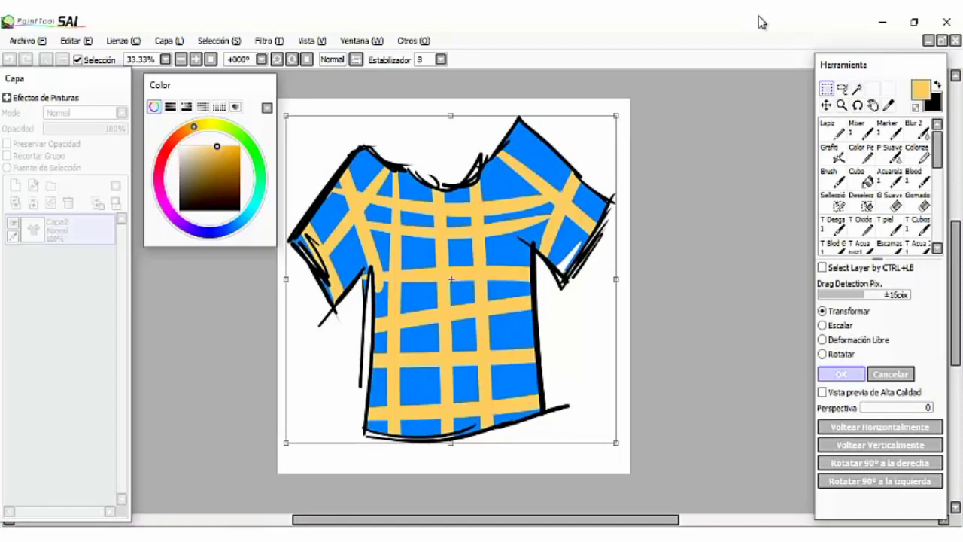
{"action": "key", "text": "Return"}
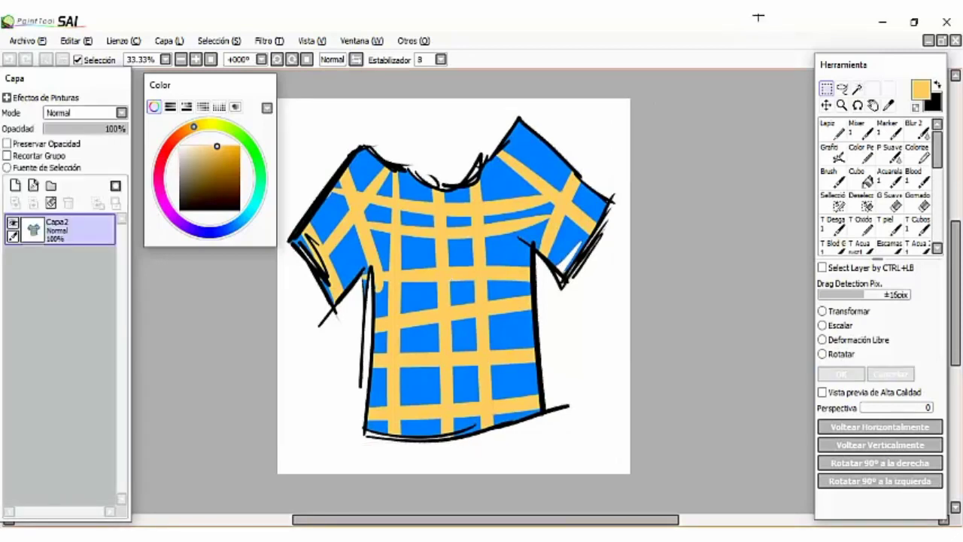
Extend the canvas by 1 inch on each of its four sides with Cambiar Tamaño's Extender lienzo option.
{"action": "key", "text": "Left"}
{"action": "key", "text": "Left"}
{"action": "key", "text": "Down"}
{"action": "key", "text": "Up"}
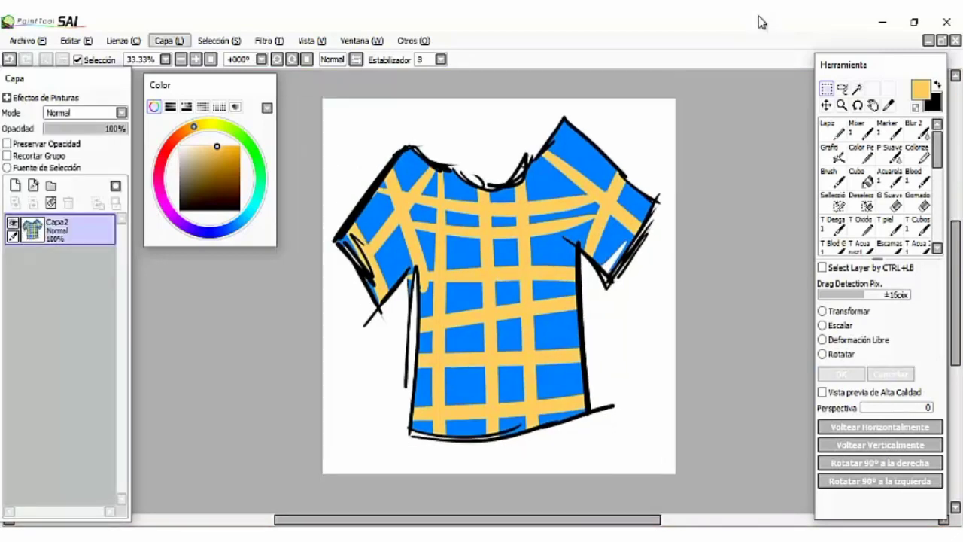
{"action": "key", "text": "alt+l"}
{"action": "key", "text": "Down"}
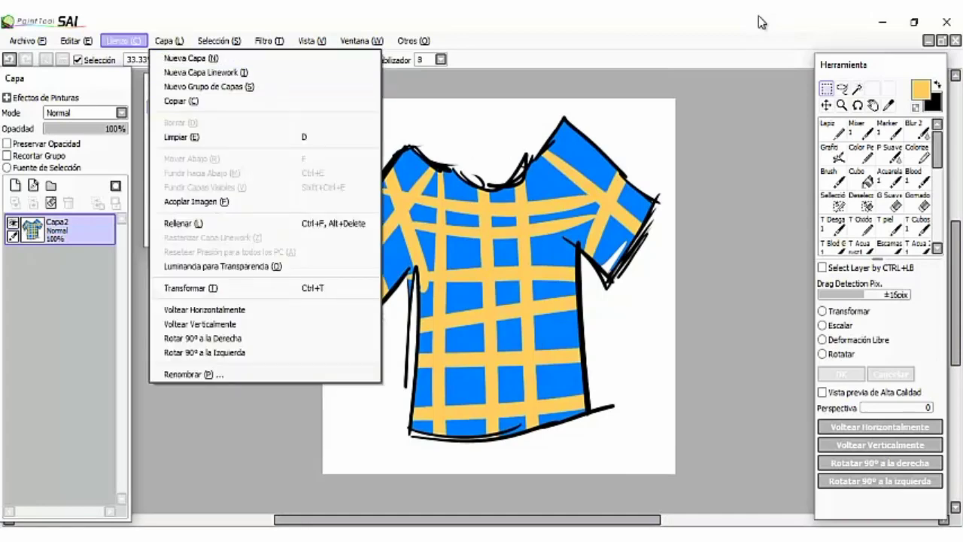
{"action": "key", "text": "Left"}
{"action": "key", "text": "Down"}
{"action": "key", "text": "Down"}
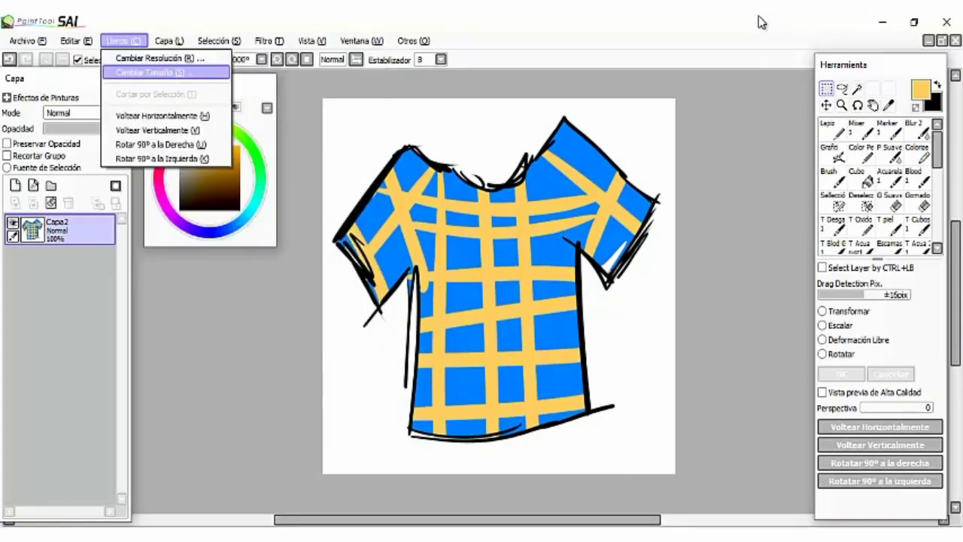
{"action": "key", "text": "Return"}
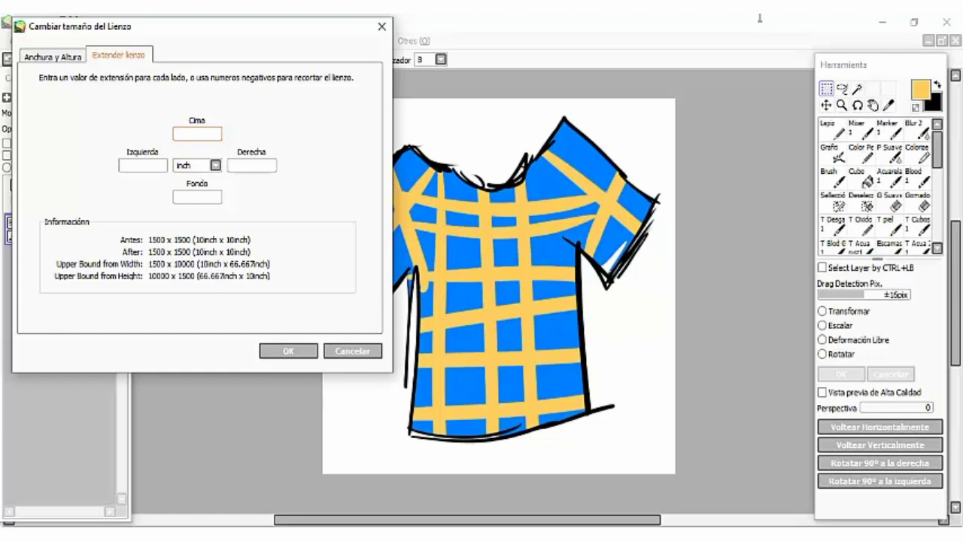
{"action": "type", "text": "1"}
{"action": "key", "text": "Tab"}
{"action": "key", "text": "Tab"}
{"action": "key", "text": "Tab"}
{"action": "type", "text": "11"}
{"action": "key", "text": "Tab"}
{"action": "type", "text": "1"}
{"action": "key", "text": "Tab"}
{"action": "key", "text": "Return"}
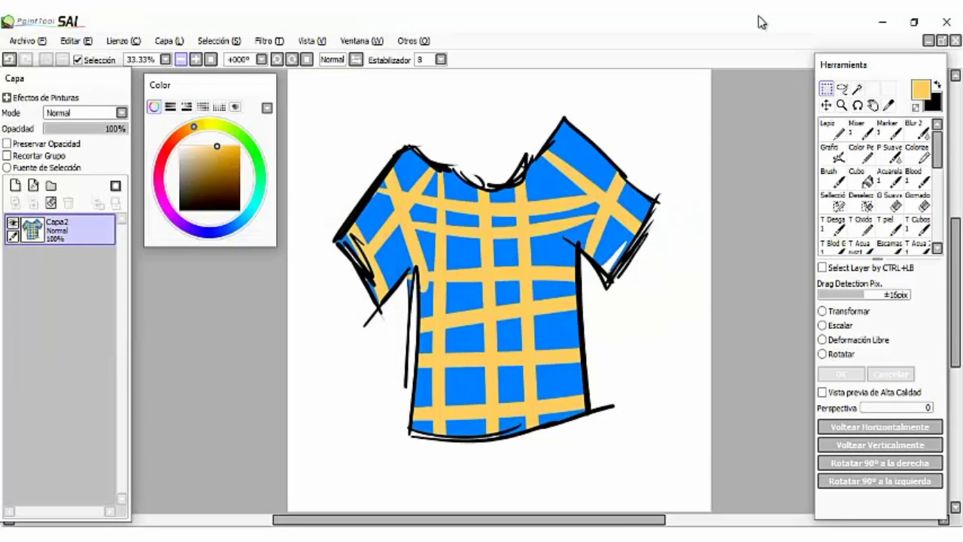
Make a rectangular selection across the canvas's full width, leaving out a strip along its lower edge, and clear the selection.
{"action": "key", "text": "ctrl+minus"}
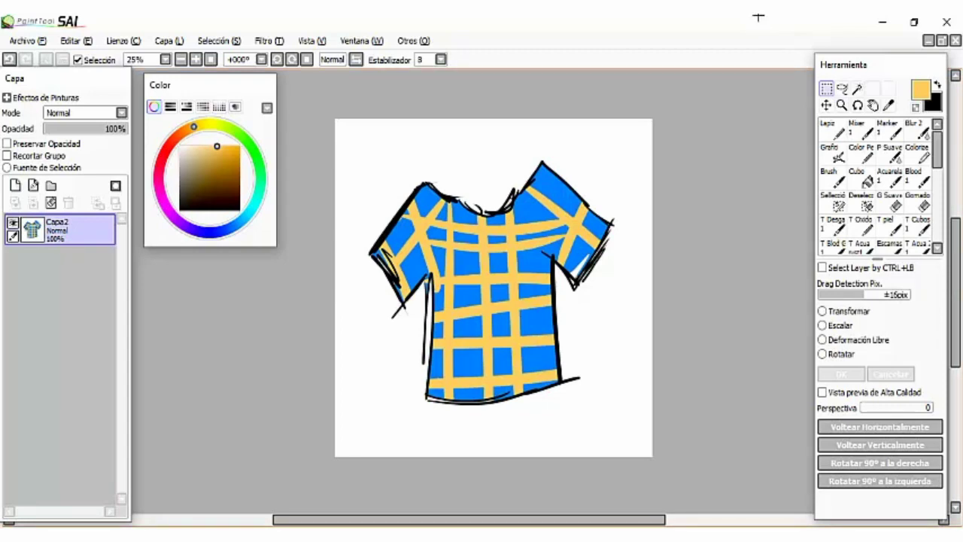
{"action": "left_click_drag", "start_coordinate": [334, 118], "coordinate": [653, 435]}
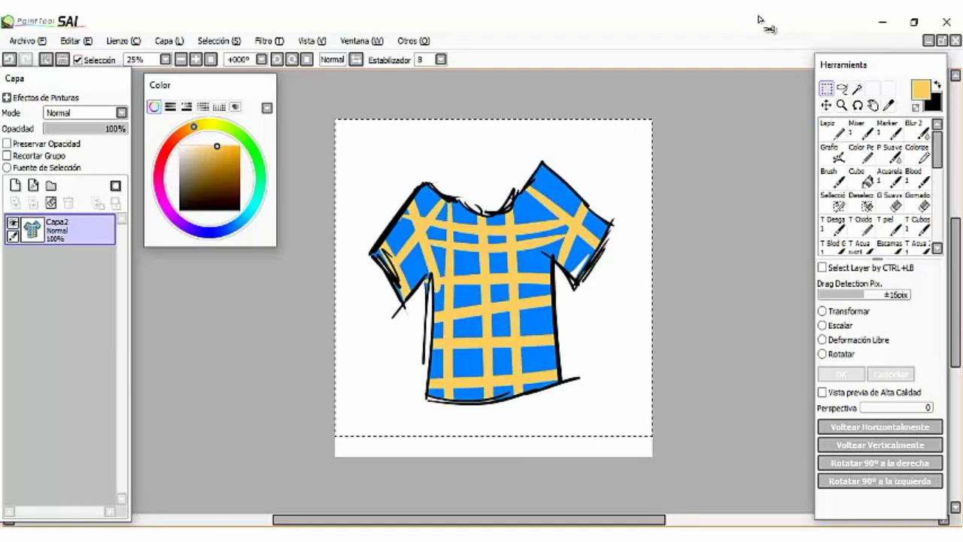
{"action": "key", "text": "ctrl+d"}
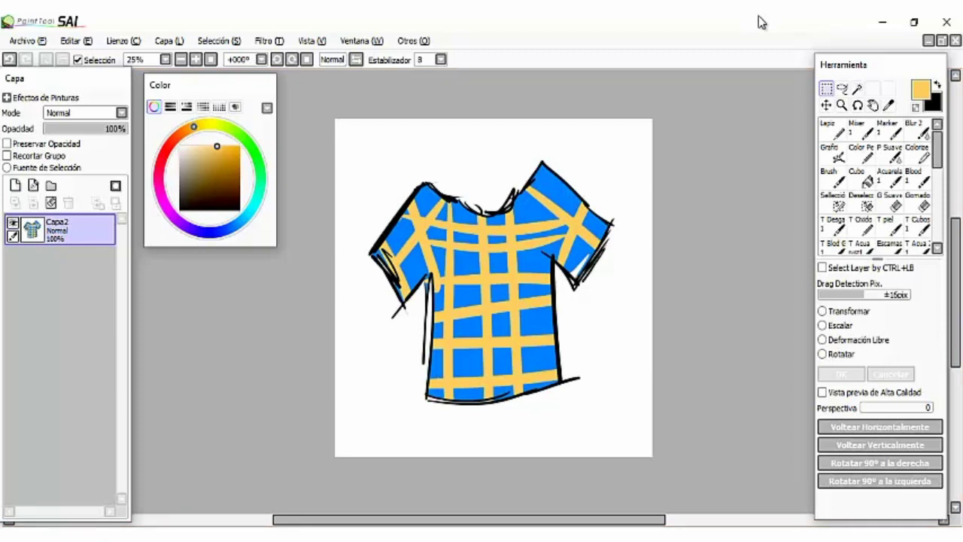
{"action": "key", "text": "Up"}
{"action": "key", "text": "Right"}
{"action": "key", "text": "Left"}
{"action": "key", "text": "Left"}
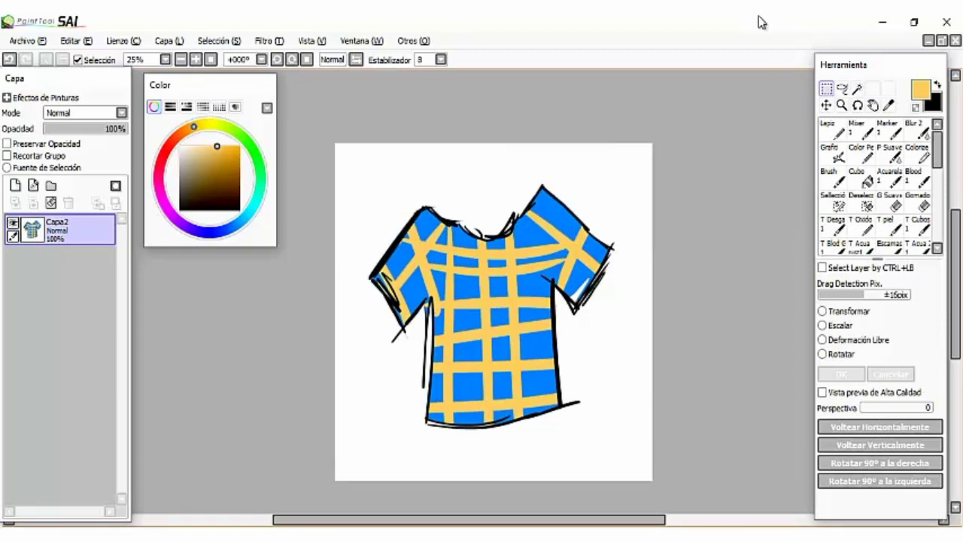
{"action": "key", "text": "Down"}
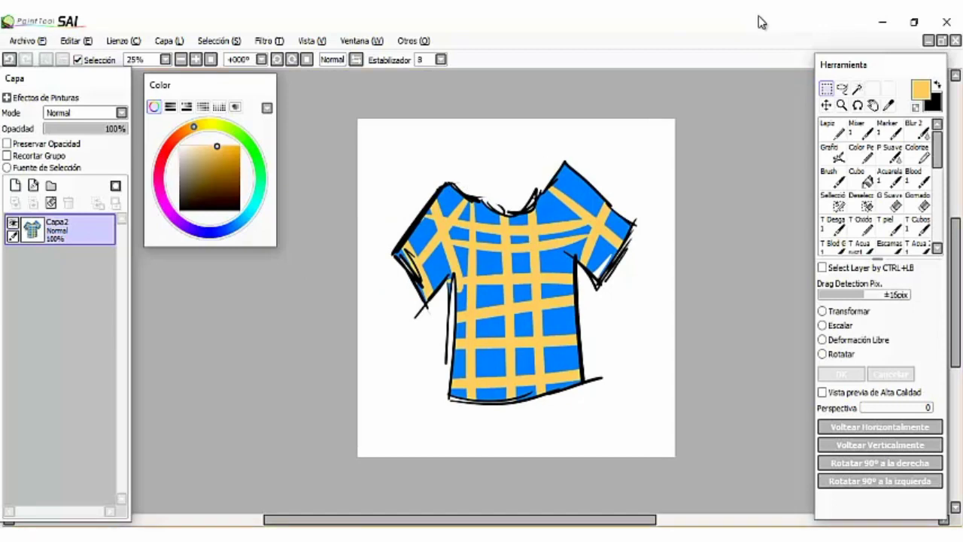
Create a new canvas 1 inch wide and 1 inch high with a resolution of 4 pixel/inch.
{"action": "key", "text": "alt"}
{"action": "key", "text": "Down"}
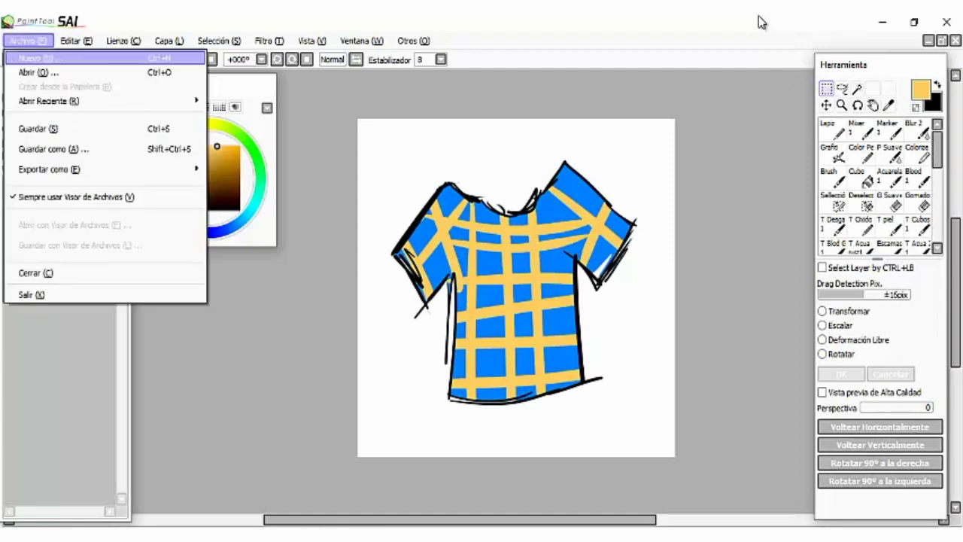
{"action": "key", "text": "Return"}
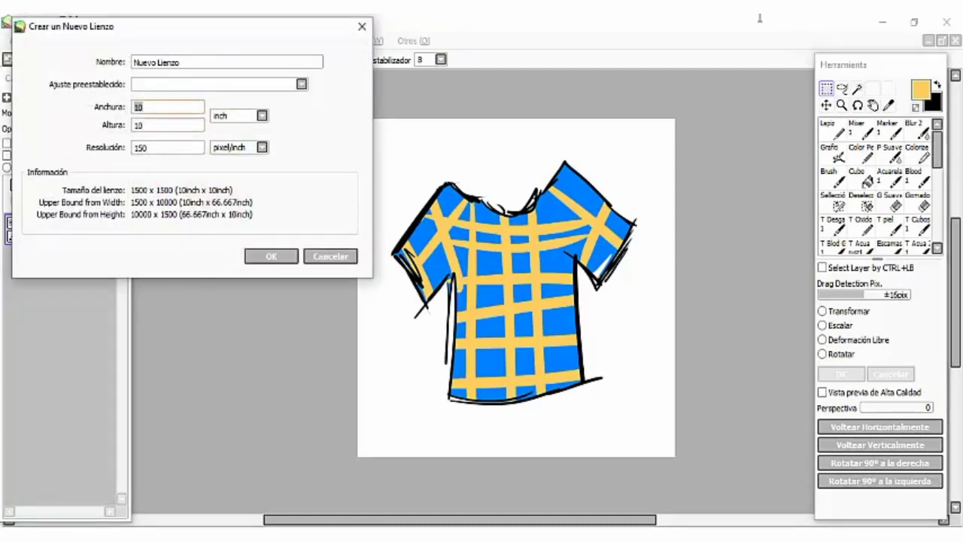
{"action": "type", "text": "1"}
{"action": "key", "text": "Tab"}
{"action": "type", "text": "1"}
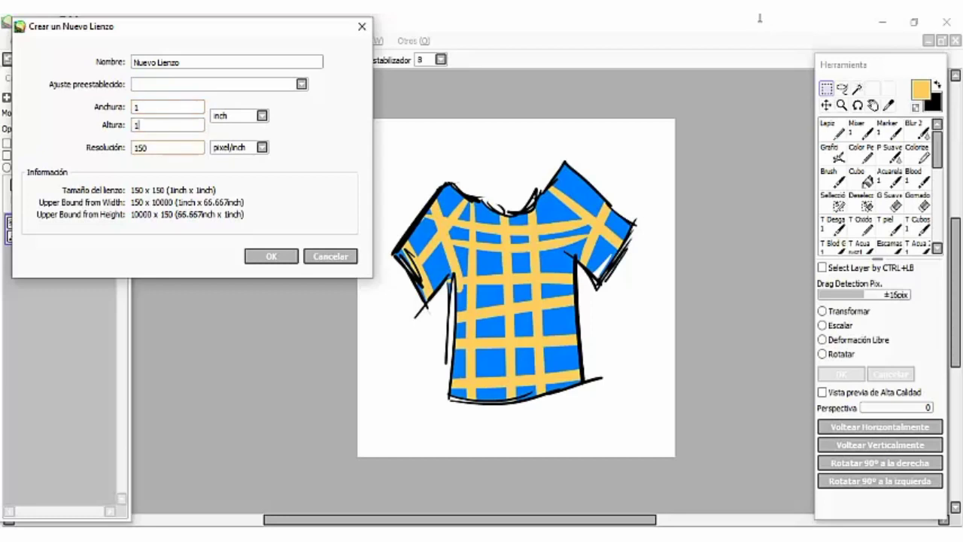
{"action": "key", "text": "Tab"}
{"action": "type", "text": "4"}
{"action": "key", "text": "Return"}
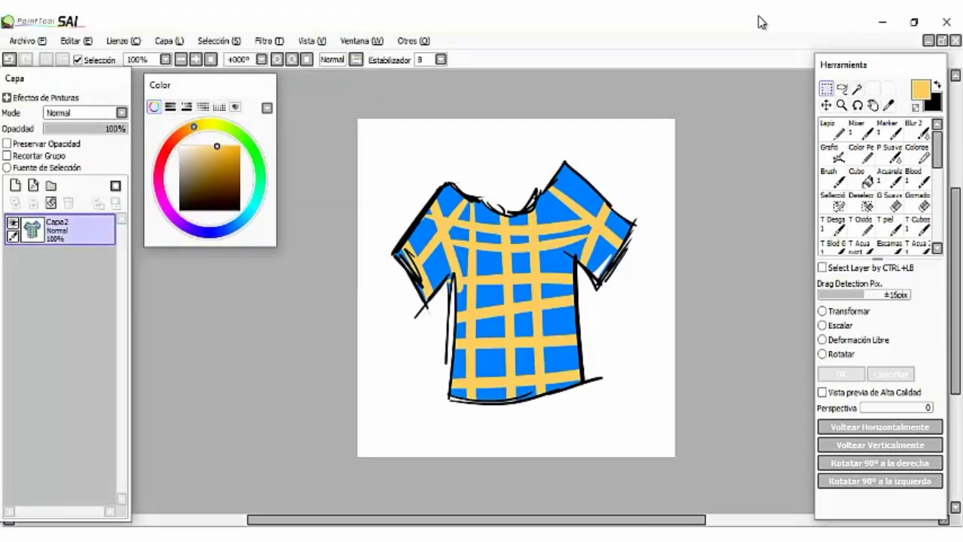
Choose the Grafiti brush for the tiny new canvas and pick a strong red as the painting colour.
{"action": "key", "text": "ctrl+plus"}
{"action": "key", "text": "ctrl+plus"}
{"action": "key", "text": "ctrl+plus"}
{"action": "key", "text": "ctrl+plus"}
{"action": "key", "text": "ctrl+plus"}
{"action": "key", "text": "ctrl+plus"}
{"action": "key", "text": "ctrl+plus"}
{"action": "key", "text": "ctrl+plus"}
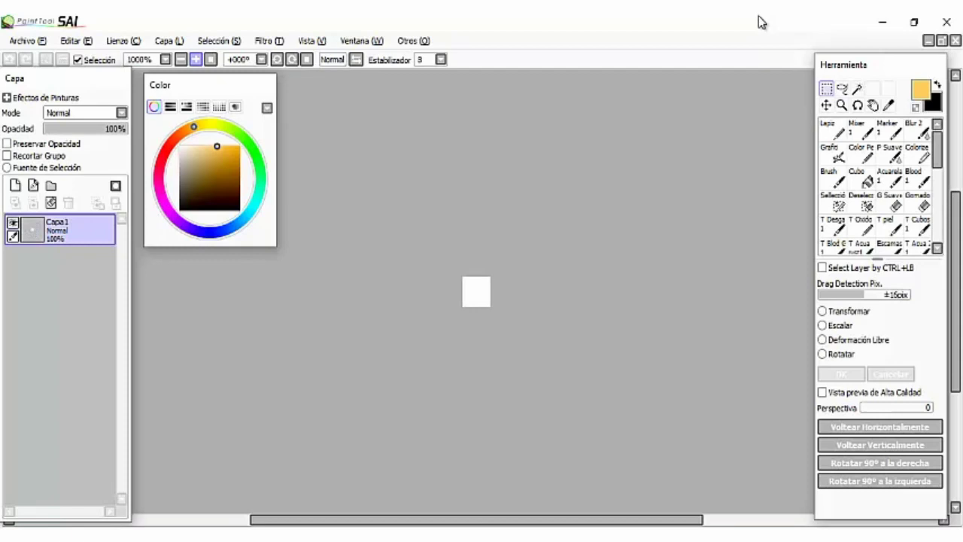
{"action": "key", "text": "Down"}
{"action": "key", "text": "Right"}
{"action": "key", "text": "n"}
{"action": "key", "text": "n"}
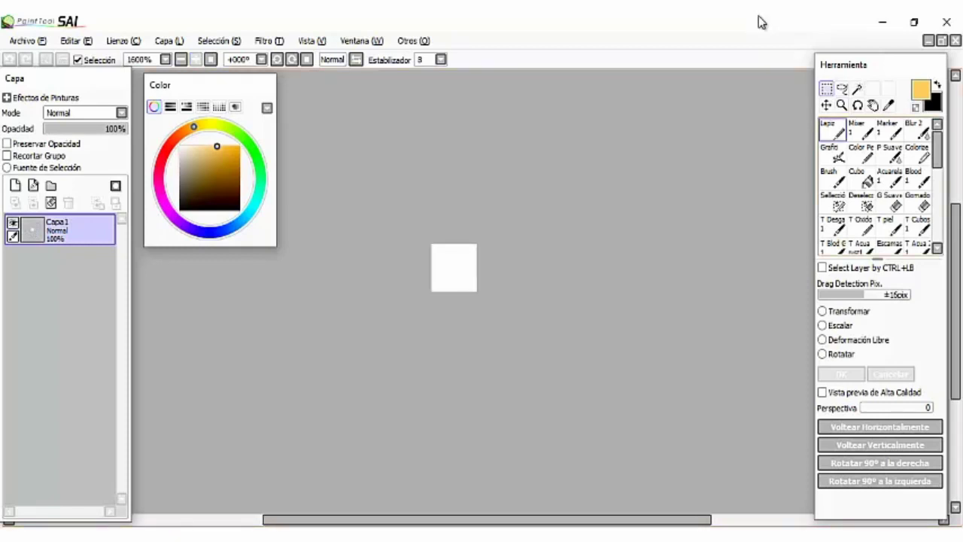
{"action": "left_click_drag", "start_coordinate": [476, 292], "coordinate": [527, 185]}
{"action": "left_click", "coordinate": [167, 148]}
{"action": "left_click", "coordinate": [234, 158]}
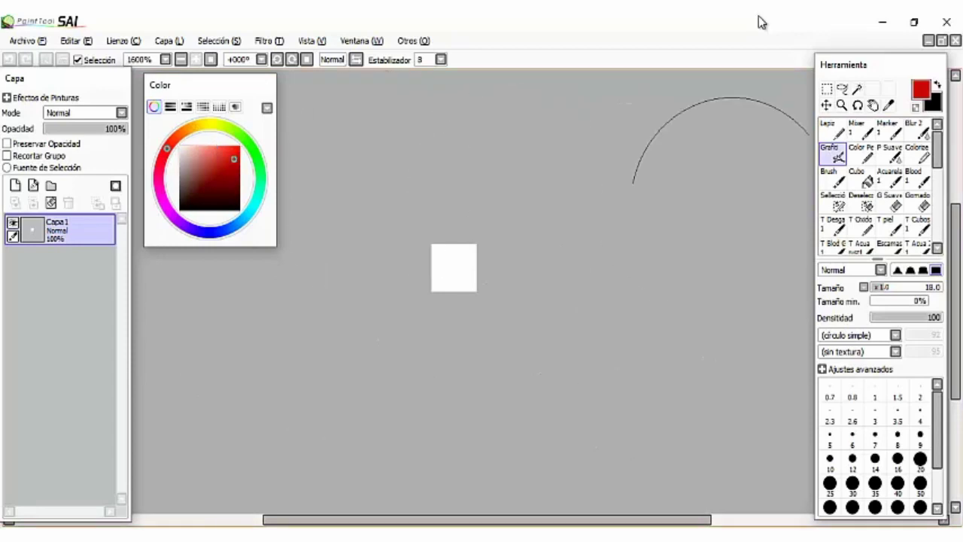
Give the Grafiti brush the softest edge shape and a density of 35, and paint a light red stroke over the tiny canvas.
{"action": "left_click", "coordinate": [897, 270]}
{"action": "left_click_drag", "start_coordinate": [931, 318], "coordinate": [895, 317]}
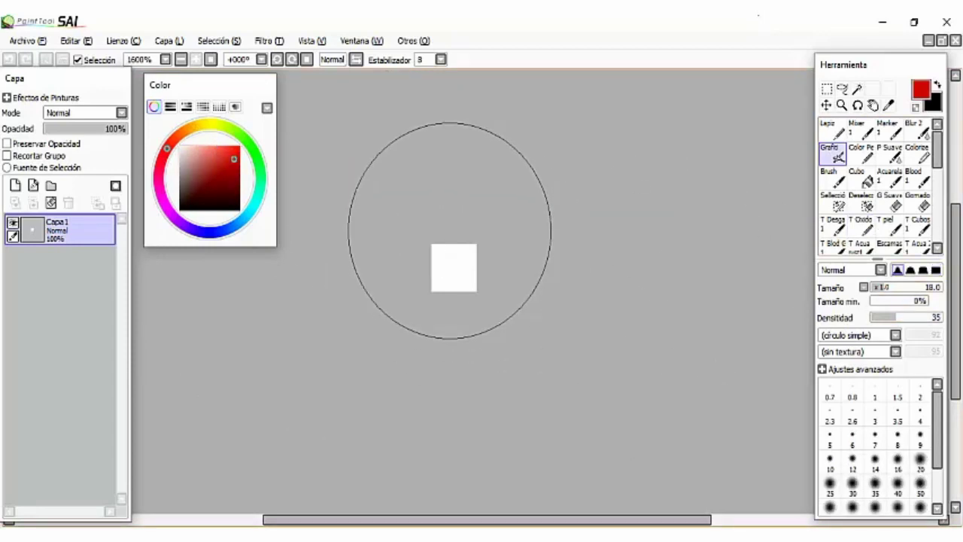
{"action": "left_click_drag", "start_coordinate": [451, 230], "coordinate": [456, 267]}
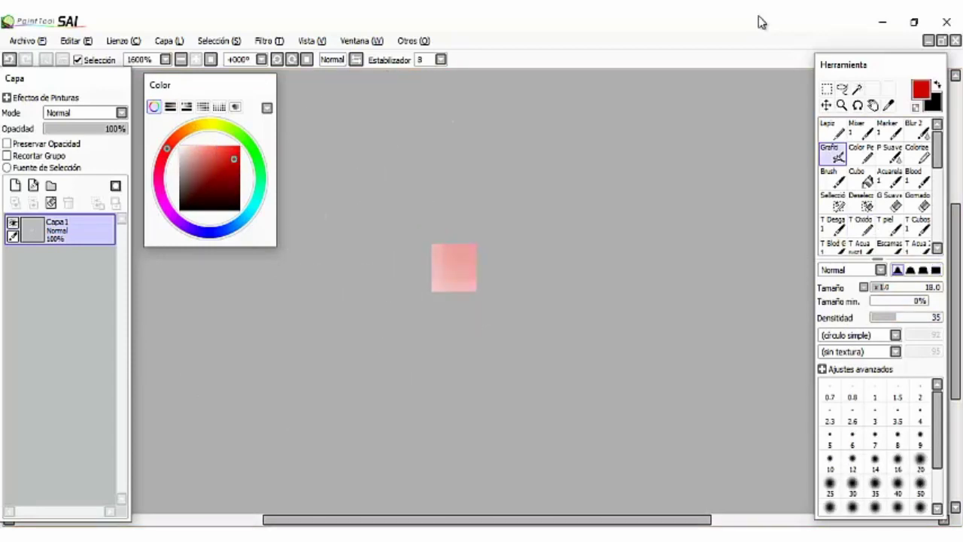